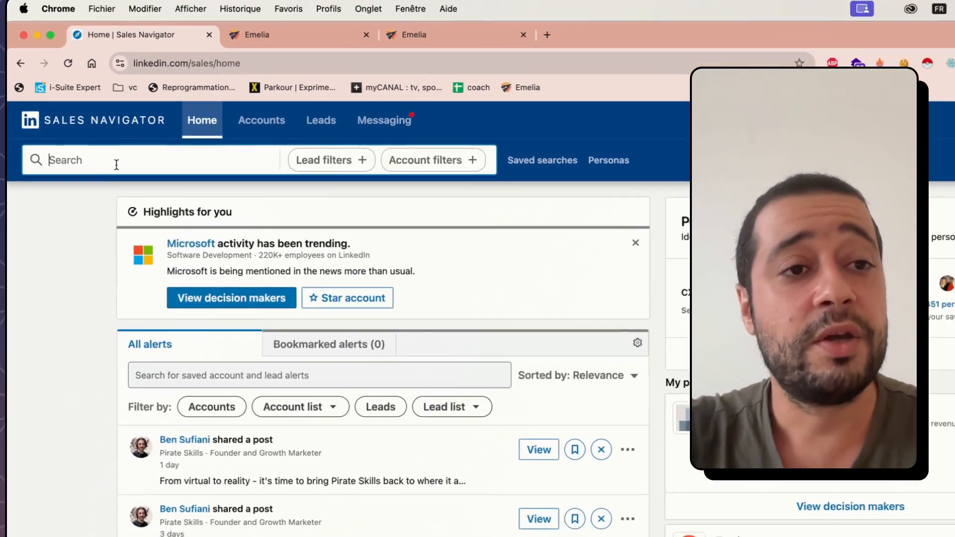
# Start a new Sales Navigator lead search and include Chief Executive Officer as the current job title
pyautogui.click(114, 155)
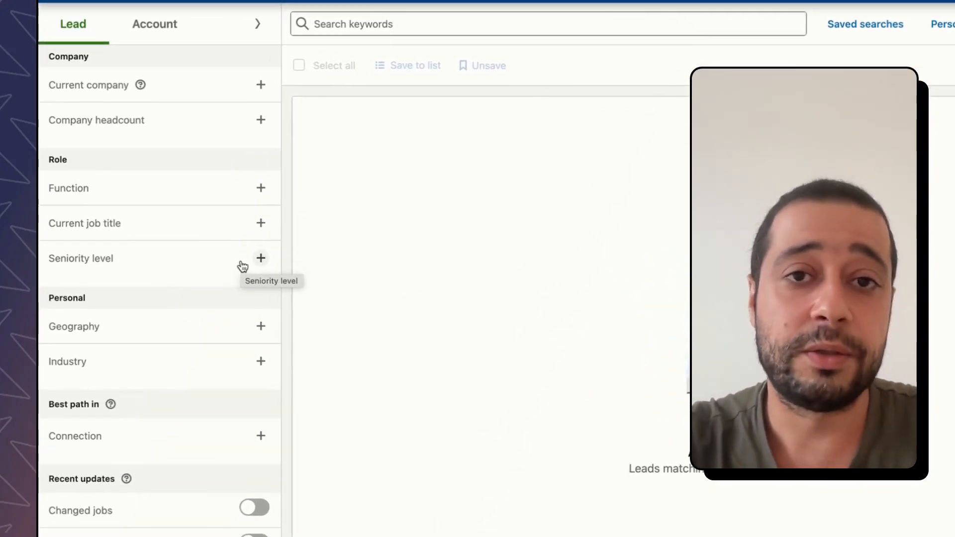
pyautogui.click(171, 225)
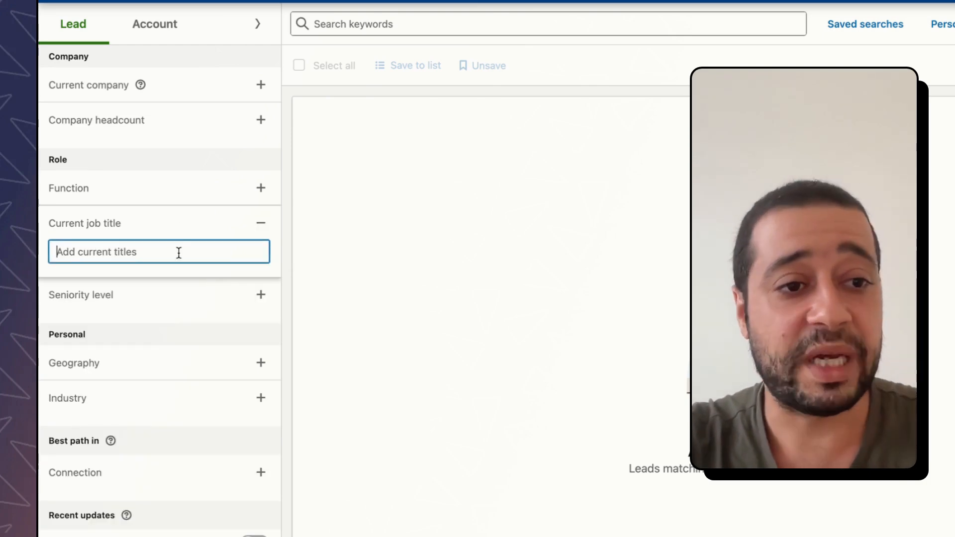
pyautogui.write('ceo')
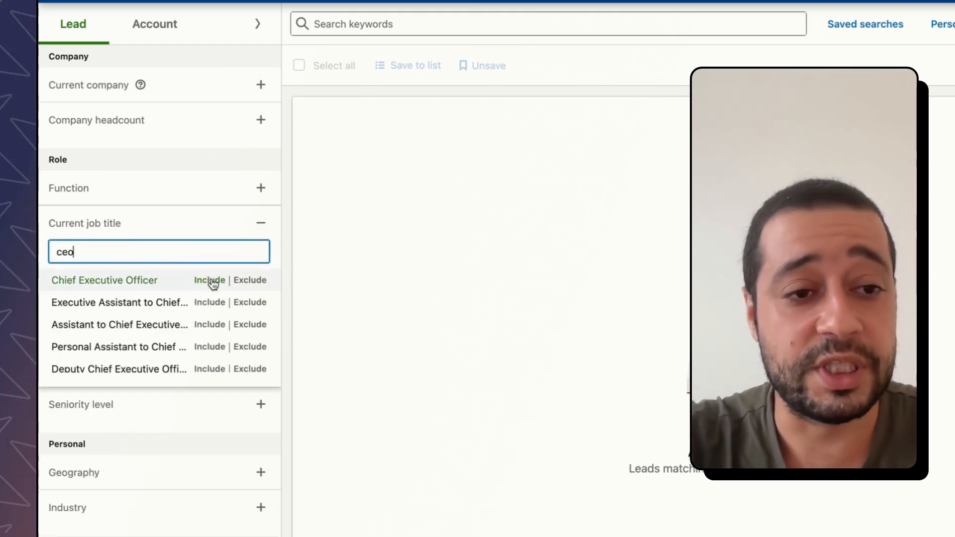
pyautogui.click(211, 279)
# Restrict the lead search's geography to Marseille, Provence-Alpes-Côte d'Azur
pyautogui.scroll(-2, 214, 374)
pyautogui.click(260, 375)
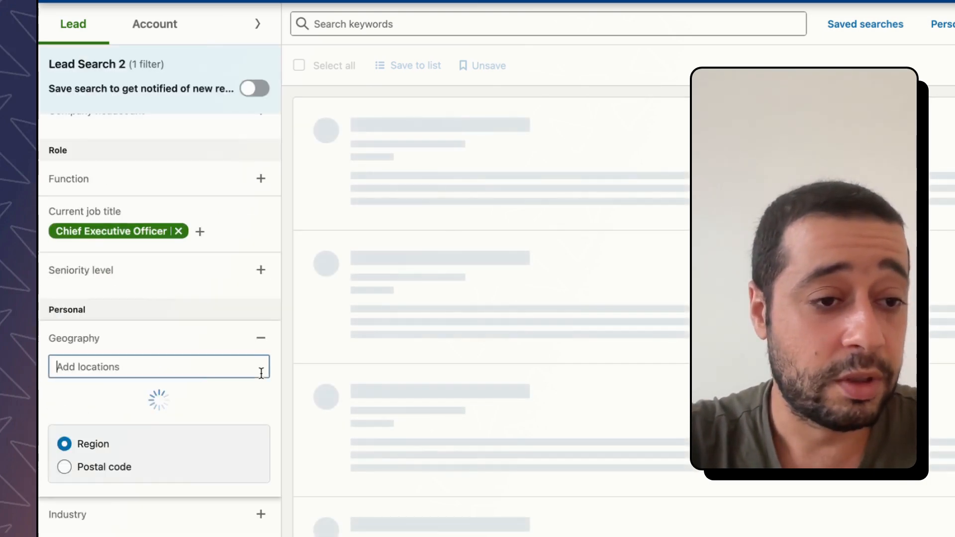
pyautogui.write('marseille')
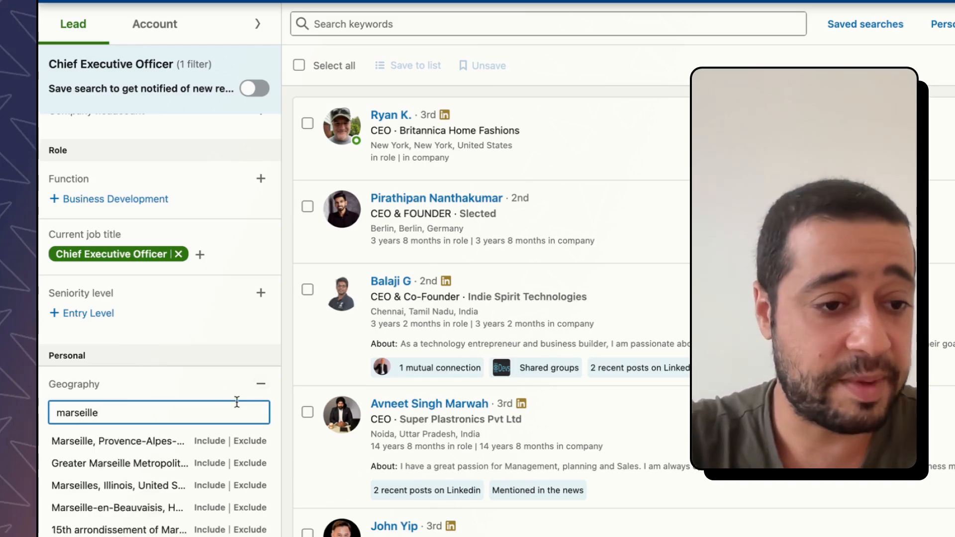
pyautogui.click(201, 440)
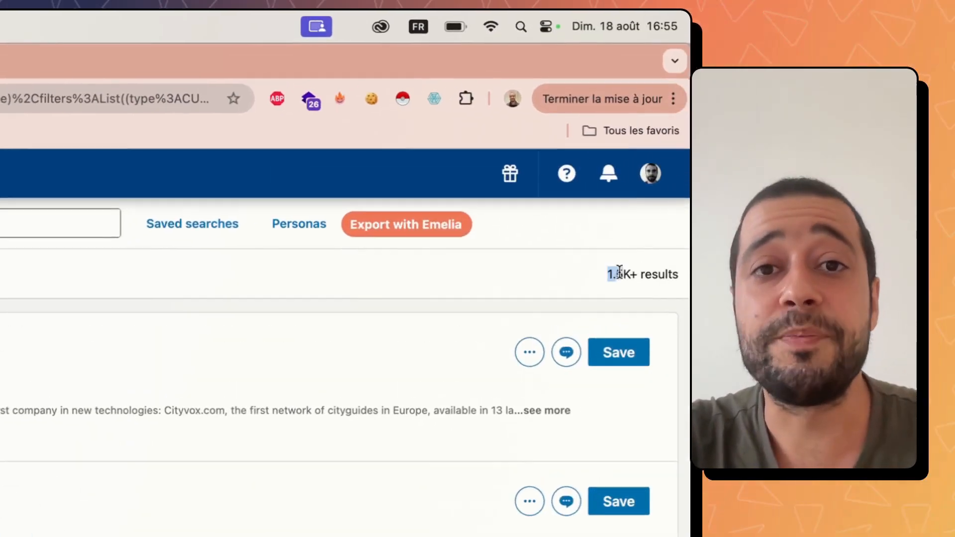
# Check the number of matching leads and look through the first page of search results
pyautogui.moveTo(620, 271); pyautogui.dragTo(638, 273)
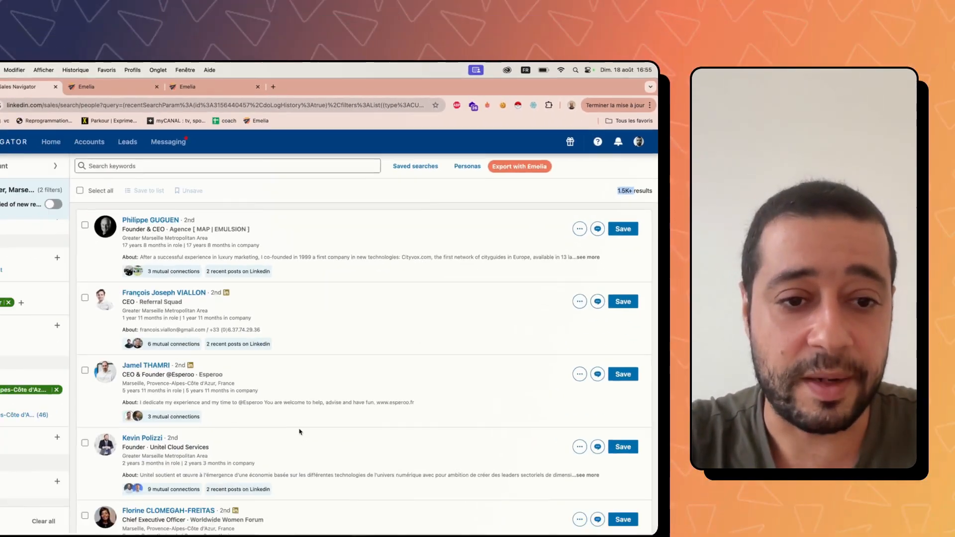
pyautogui.scroll(-15, 351, 384)
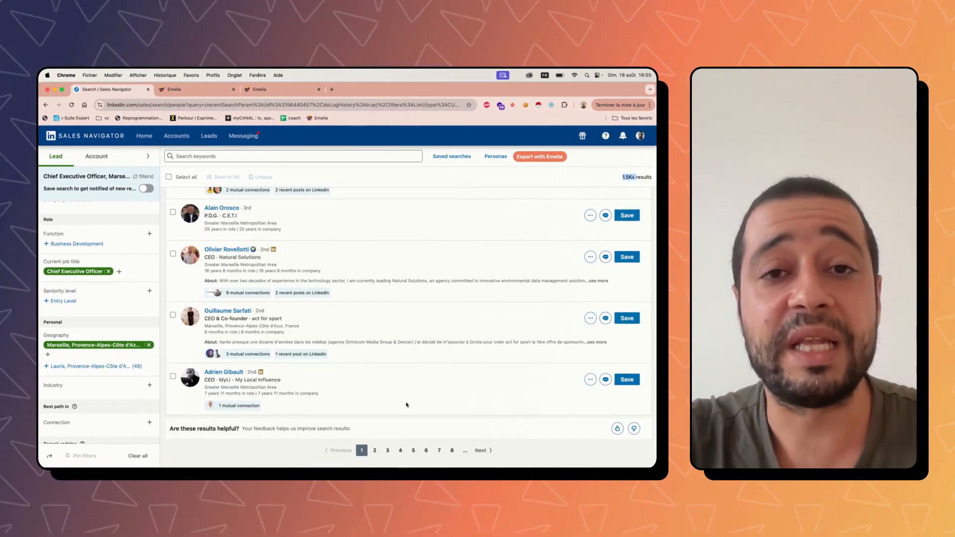
pyautogui.scroll(2, 398, 358)
pyautogui.scroll(10, 394, 344)
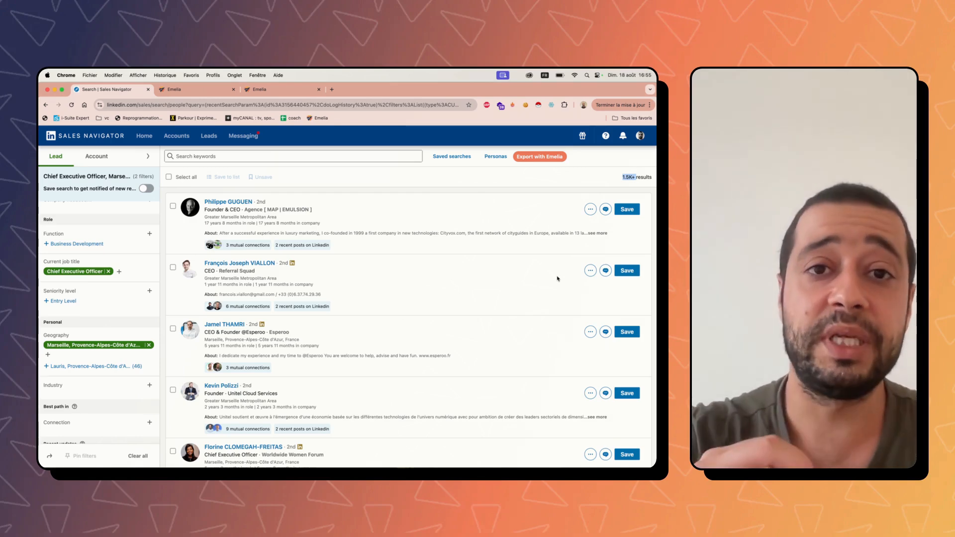
# Switch to Emelia and open its LinkedIn scraper page
pyautogui.click(205, 92)
pyautogui.click(96, 150)
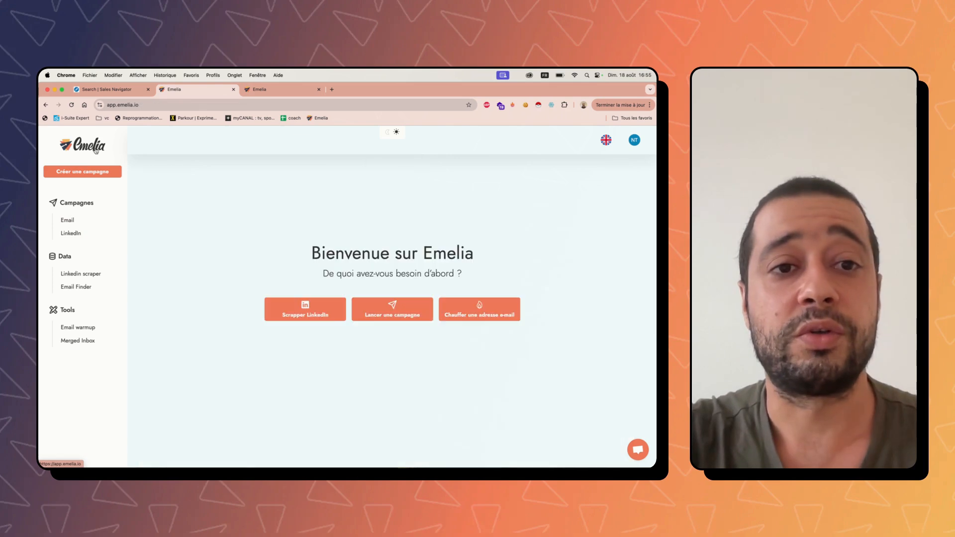
pyautogui.click(90, 274)
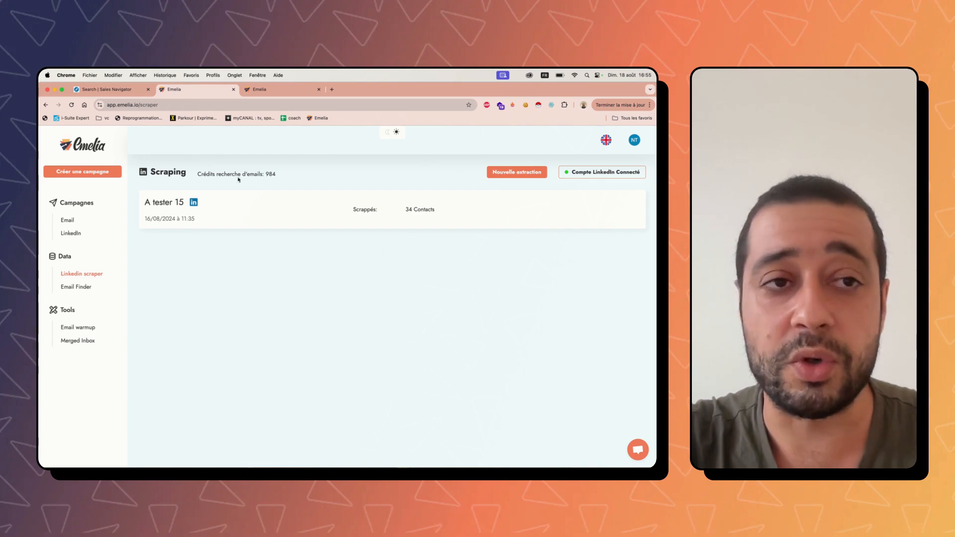
# Export the Sales Navigator search with Emelia, name the extraction "CEO marseille", and dismiss the form without launching it
pyautogui.click(98, 90)
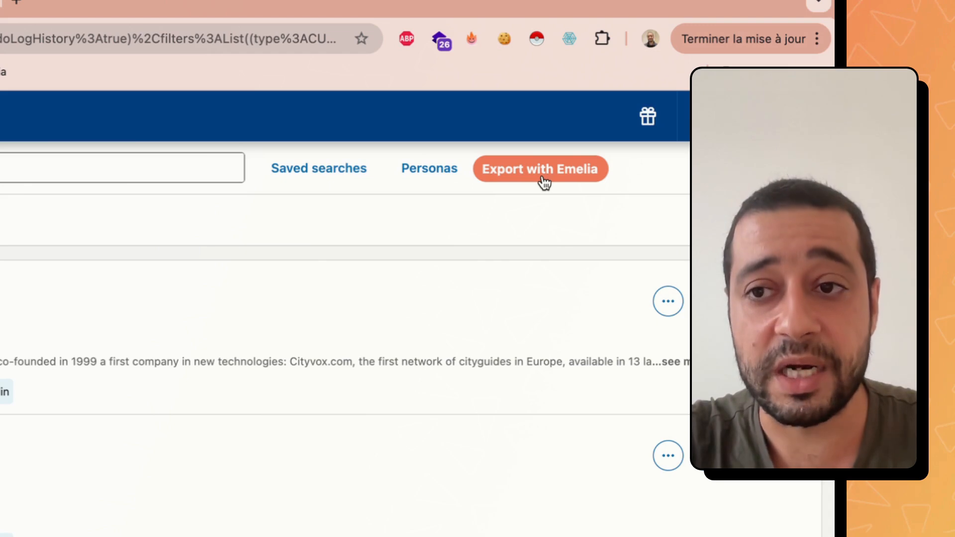
pyautogui.click(544, 183)
pyautogui.write('c')
pyautogui.write('EO marseil')
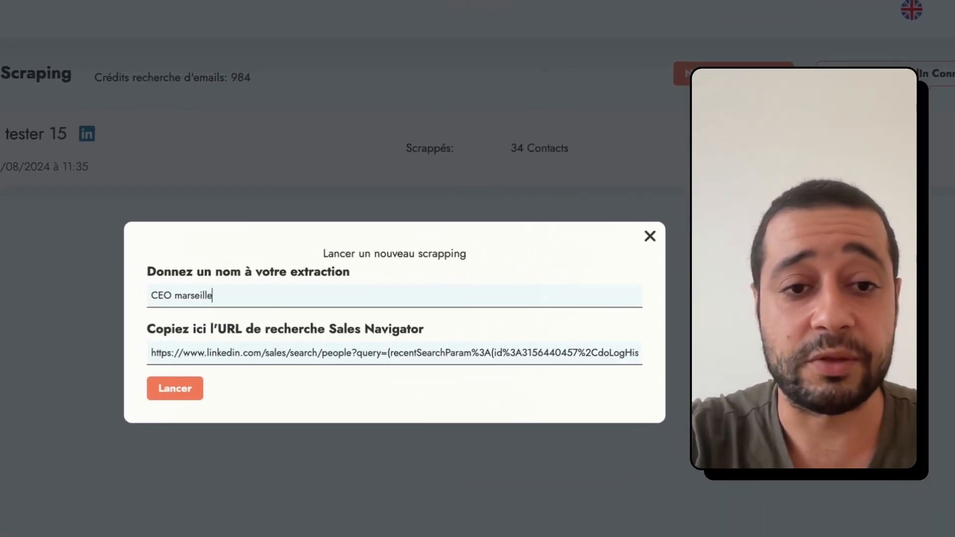
pyautogui.write('le')
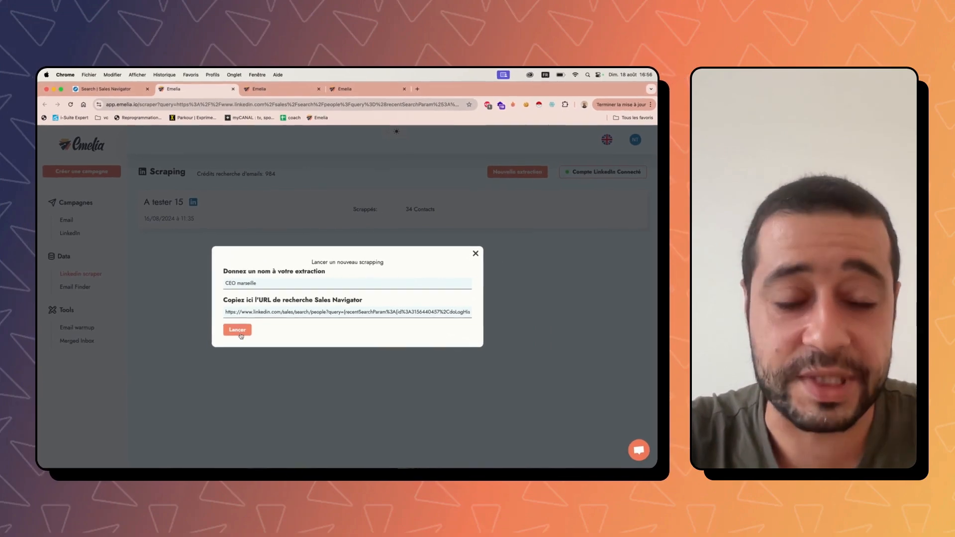
pyautogui.click(476, 255)
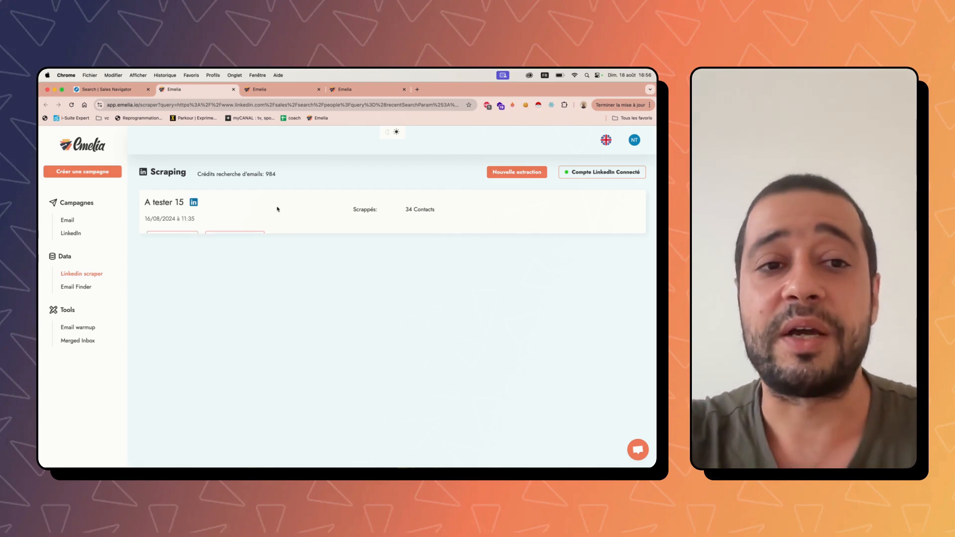
# Examine the scraped contact count of the "A tester 15" extraction and its email-finding option
pyautogui.moveTo(274, 208)
pyautogui.moveTo(406, 209); pyautogui.dragTo(429, 209)
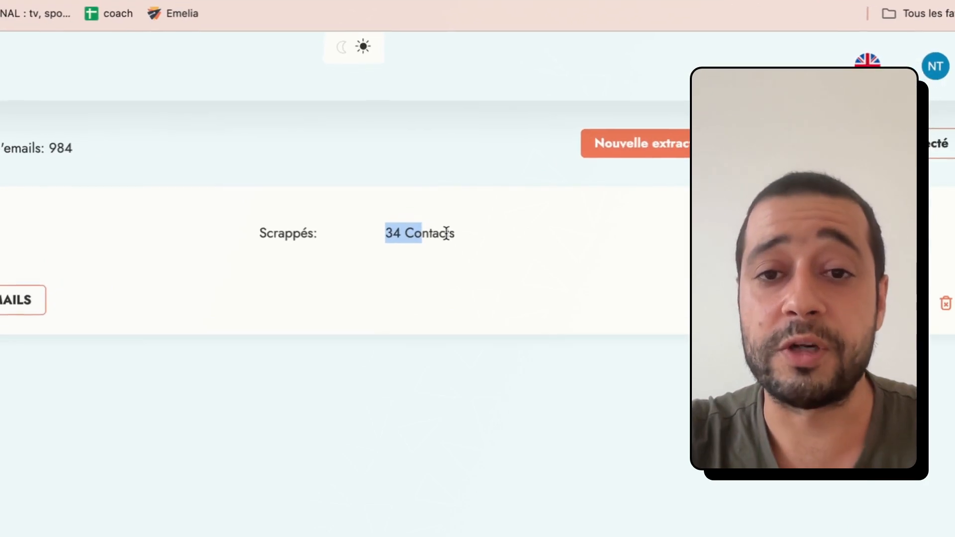
pyautogui.click(406, 210)
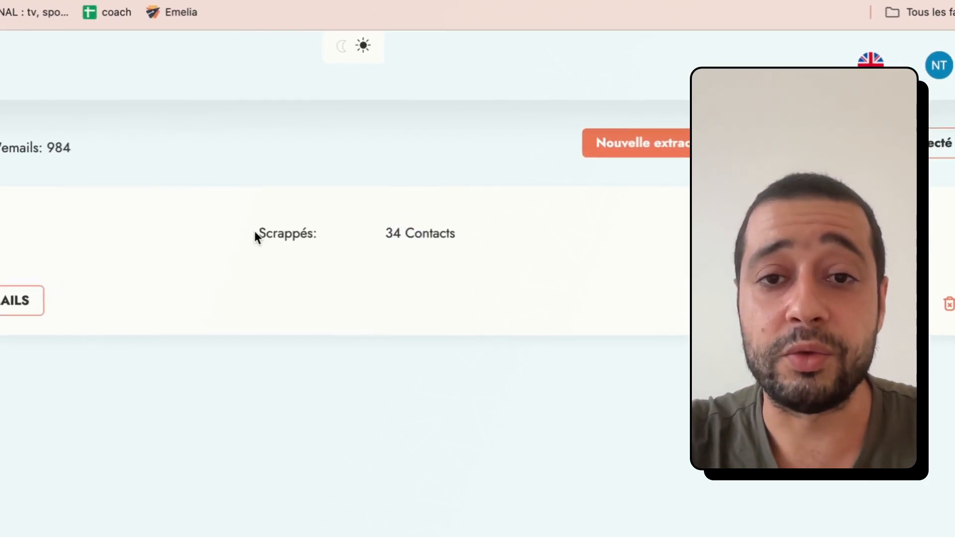
pyautogui.moveTo(255, 234); pyautogui.dragTo(440, 234)
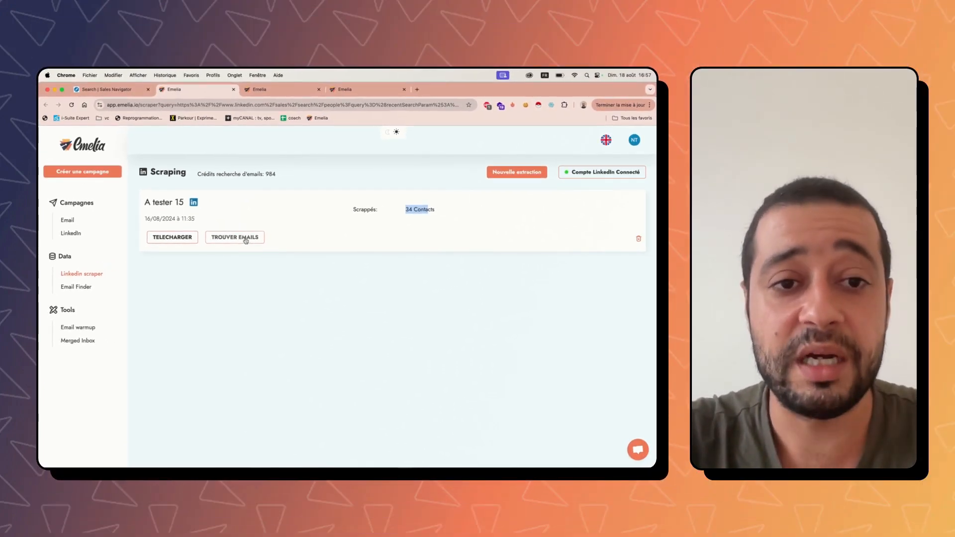
pyautogui.click(245, 241)
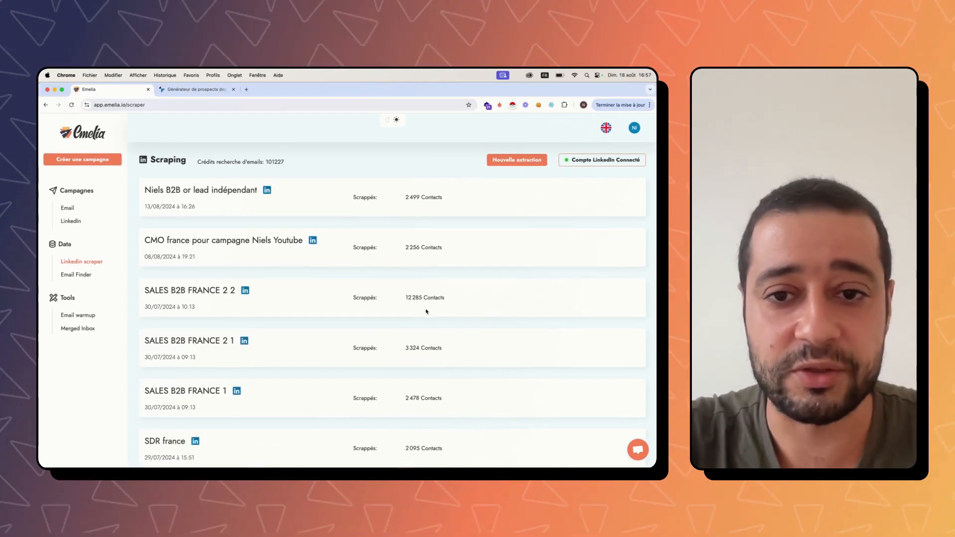
# Find the Sales-Ops Oceania extraction in the other account's list and compare its scraped contacts with its found emails
pyautogui.scroll(-8, 426, 310)
pyautogui.moveTo(408, 380)
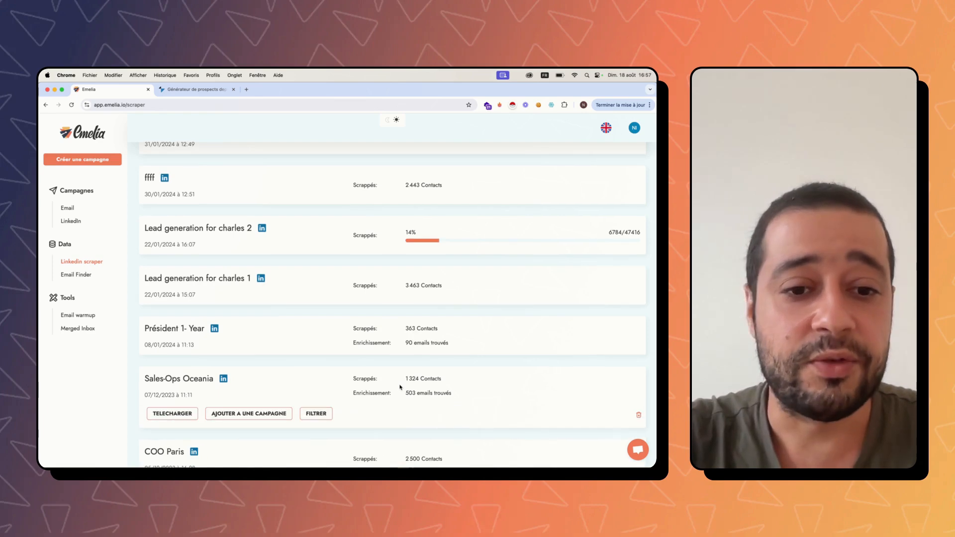
pyautogui.moveTo(387, 328); pyautogui.dragTo(475, 330)
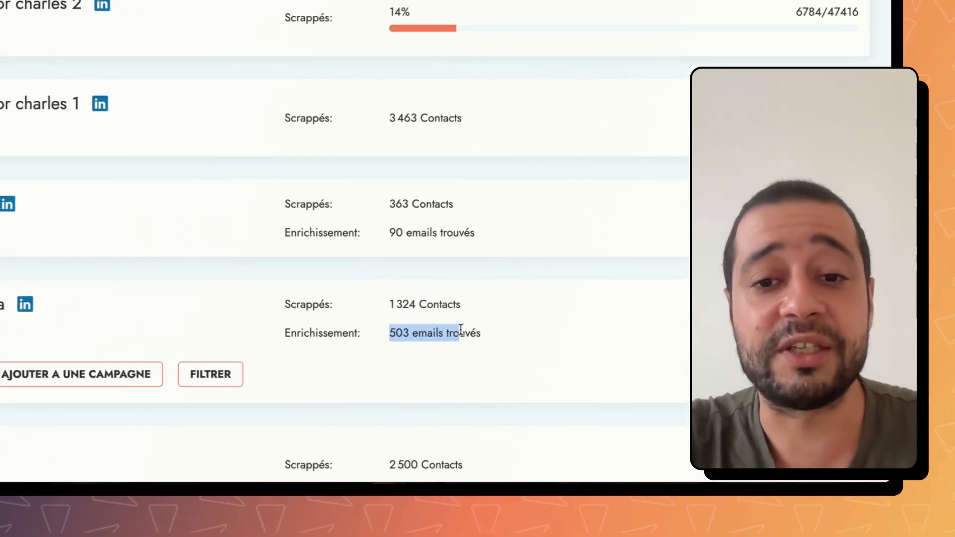
pyautogui.click(444, 354)
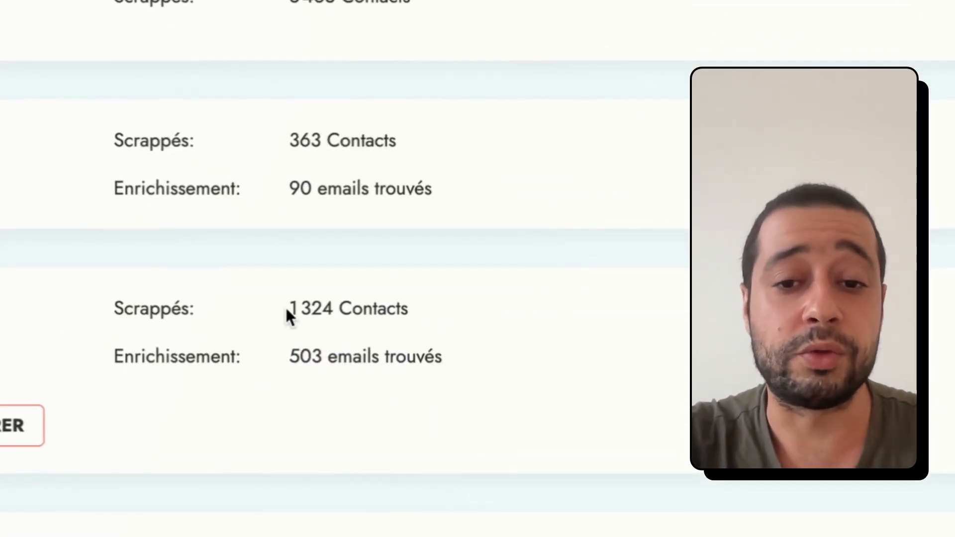
pyautogui.moveTo(287, 310); pyautogui.dragTo(373, 310)
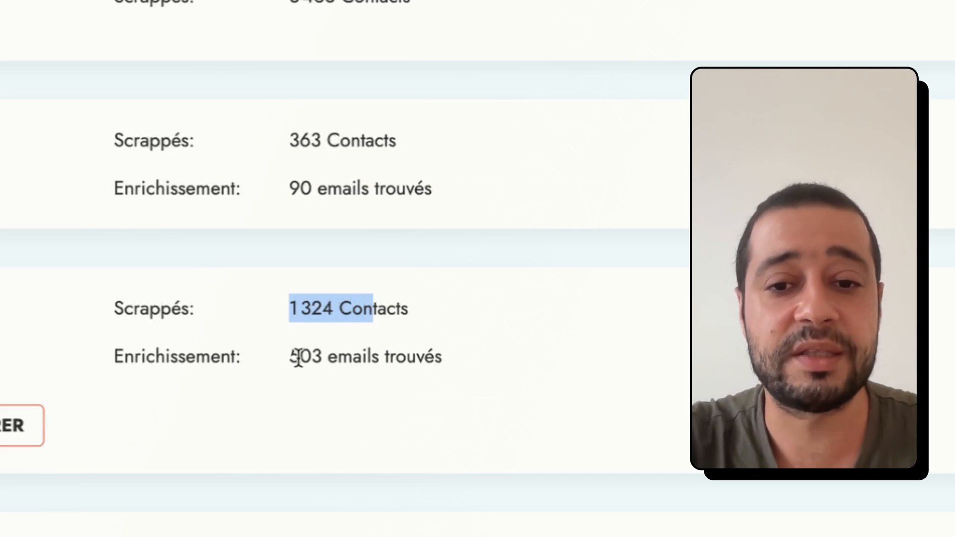
pyautogui.moveTo(290, 356); pyautogui.dragTo(379, 356)
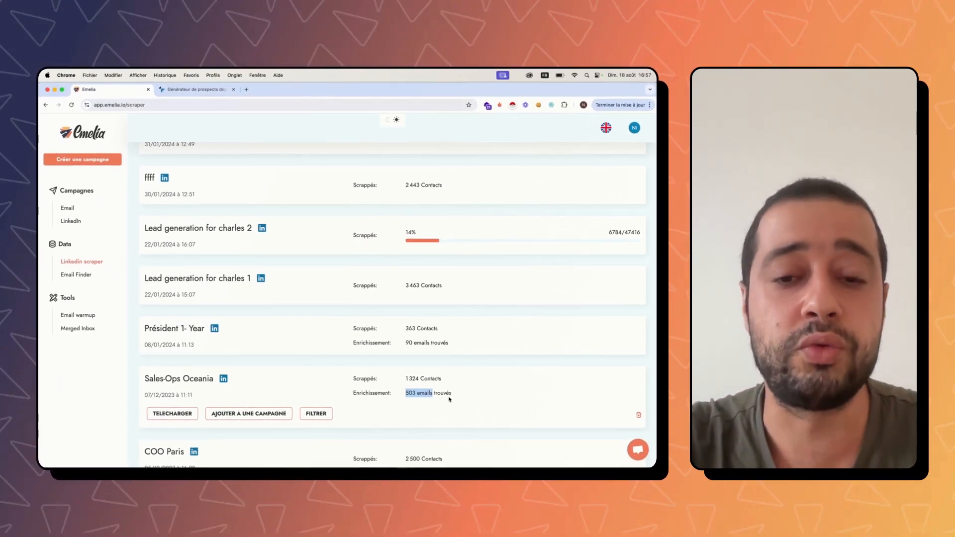
pyautogui.click(416, 390)
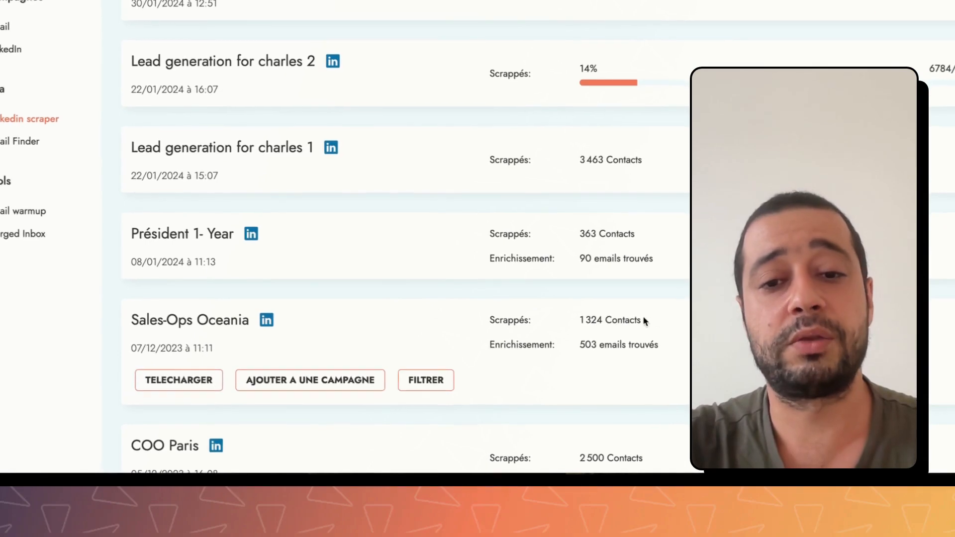
# Reveal the available actions for the "Président 1- Year" extraction, including adding it to a campaign
pyautogui.click(212, 379)
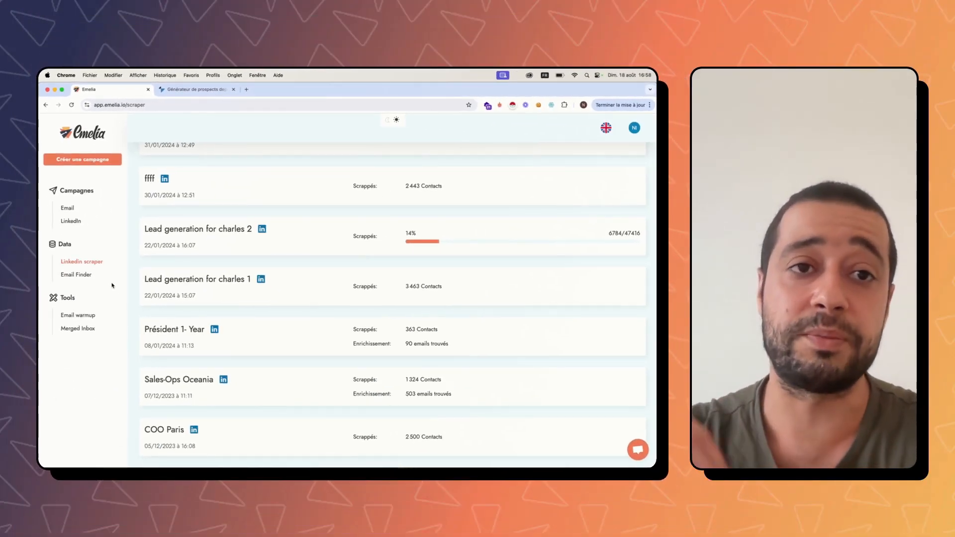
pyautogui.click(242, 347)
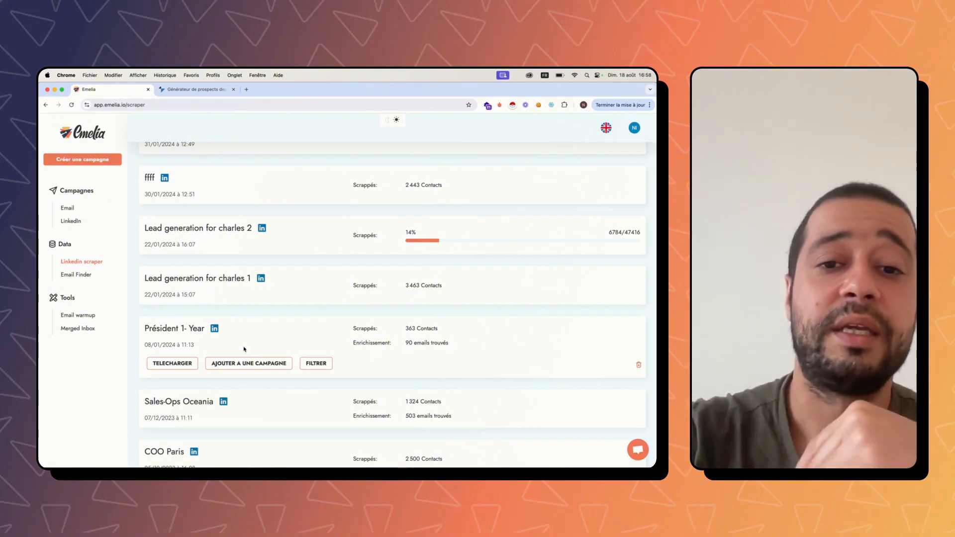
pyautogui.moveTo(272, 390)
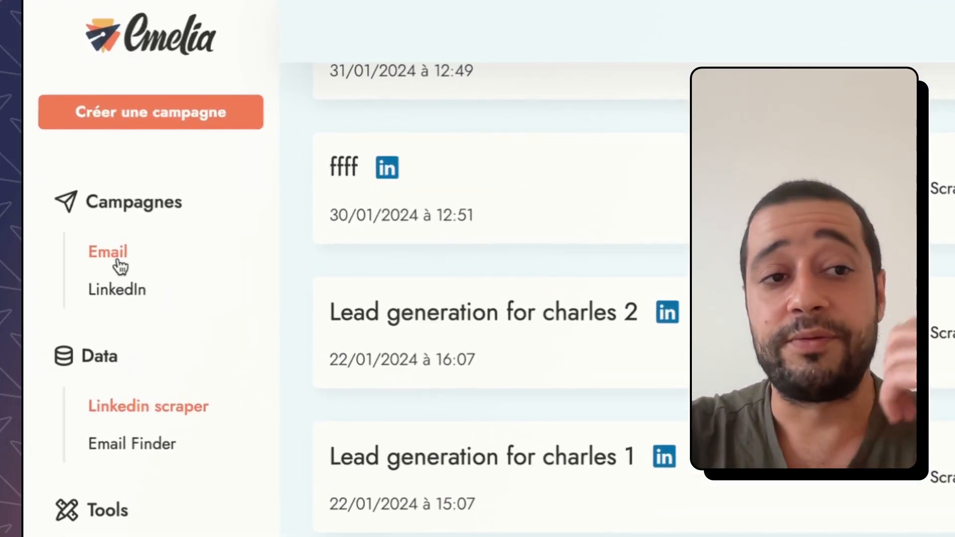
# Go to the email campaigns, view the new campaign type choices, and open the existing draft campaign "H!"
pyautogui.click(119, 267)
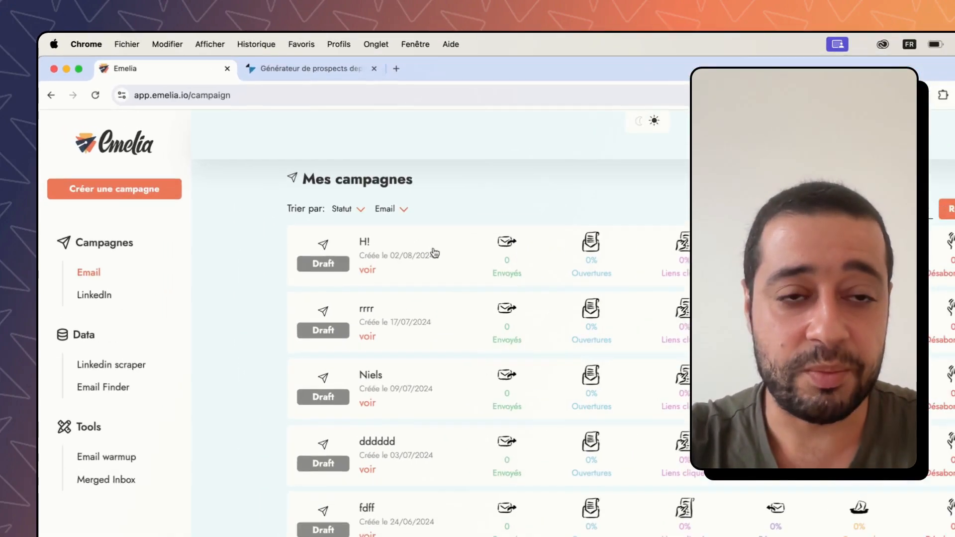
pyautogui.click(114, 180)
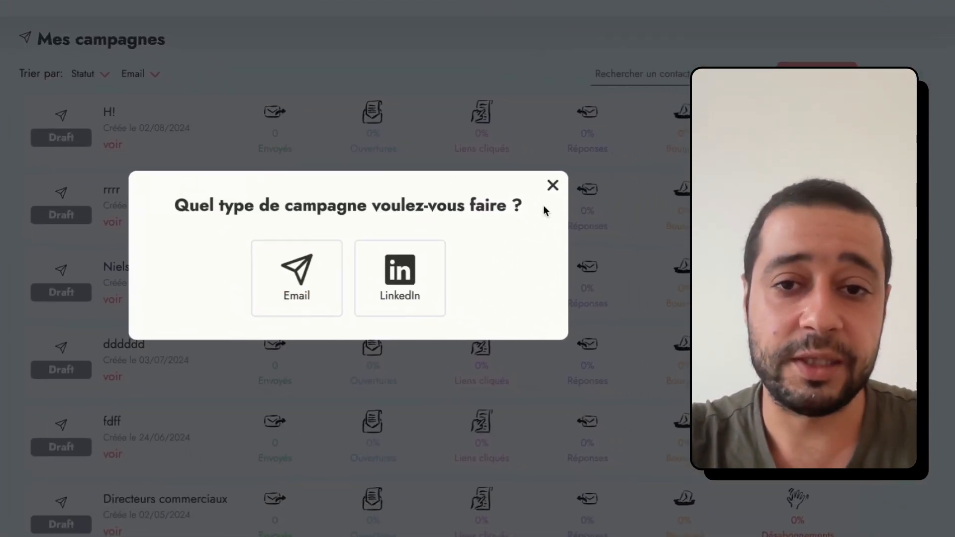
pyautogui.click(566, 192)
pyautogui.click(431, 275)
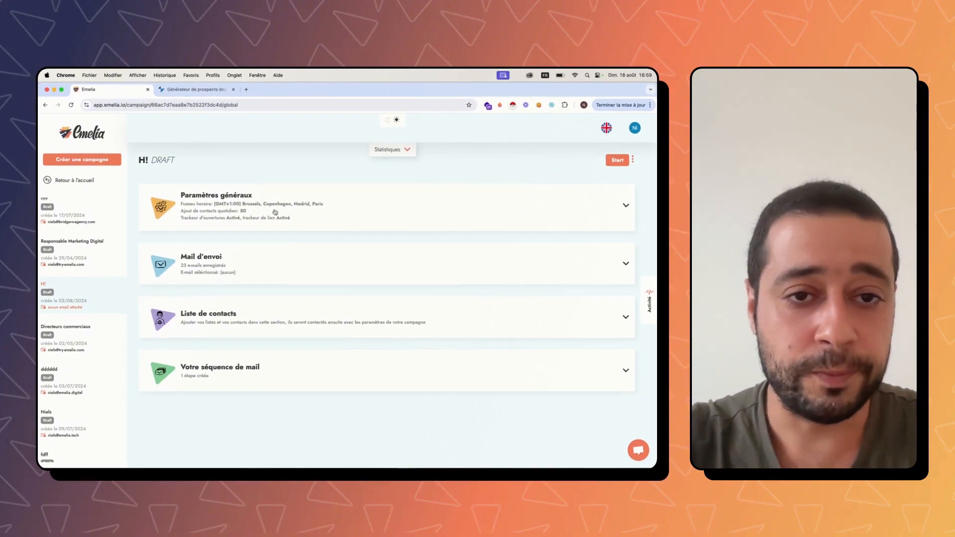
# In the campaign's general settings, set the maximum number of new people to reach per day to 35
pyautogui.scroll(-1, 292, 239)
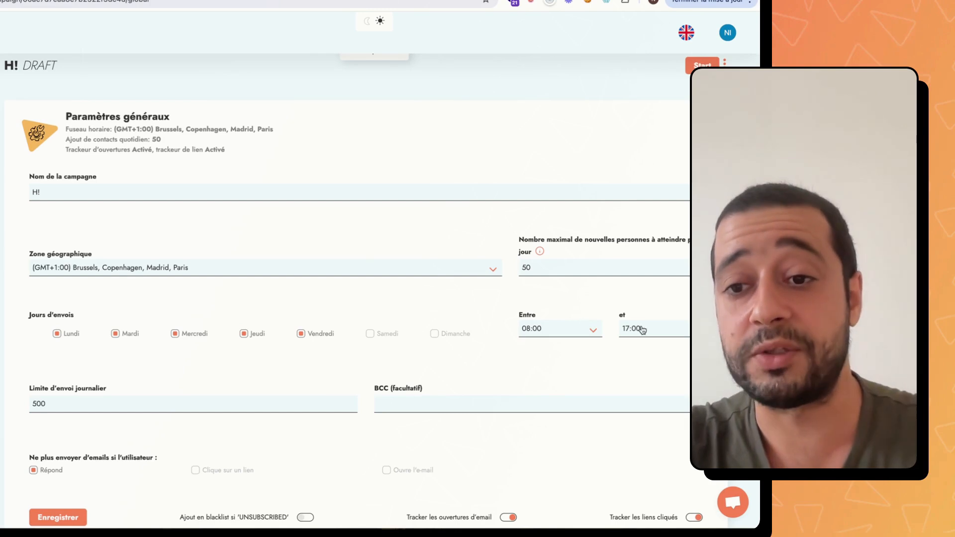
pyautogui.moveTo(519, 242); pyautogui.dragTo(530, 253)
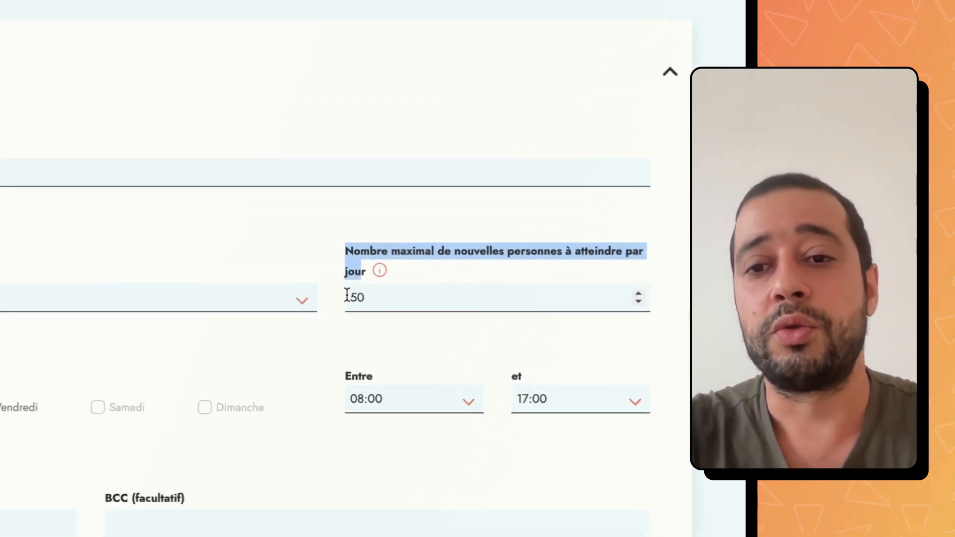
pyautogui.doubleClick(495, 289)
pyautogui.write('35')
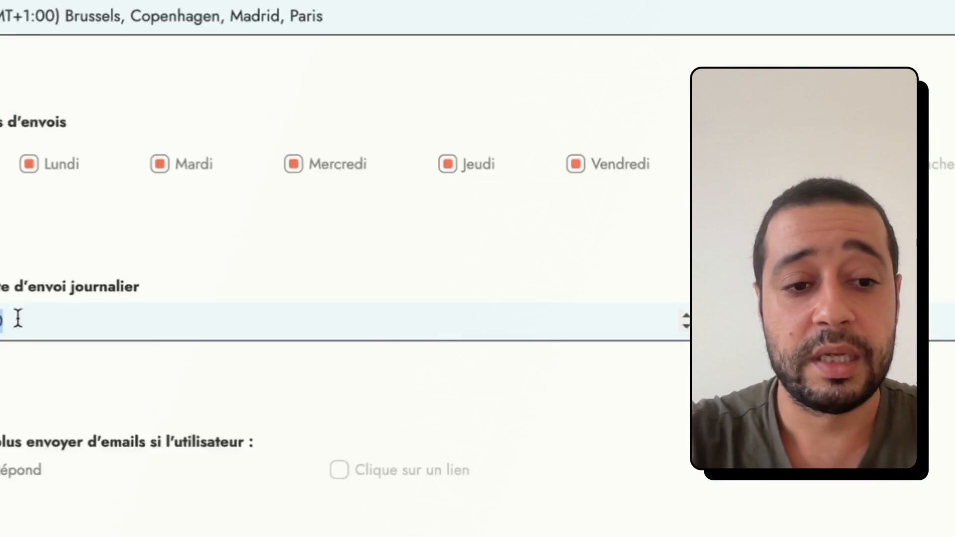
# Set the campaign's daily sending limit to 125 and save the general settings
pyautogui.doubleClick(326, 196)
pyautogui.write('125')
pyautogui.click(371, 472)
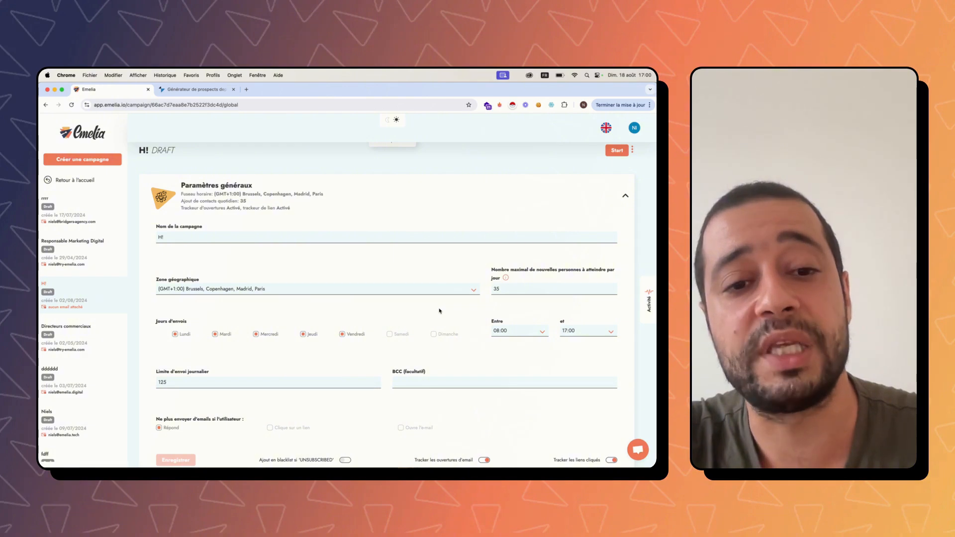
# Look over the campaign's general settings and open its sending mail section
pyautogui.scroll(-3, 440, 311)
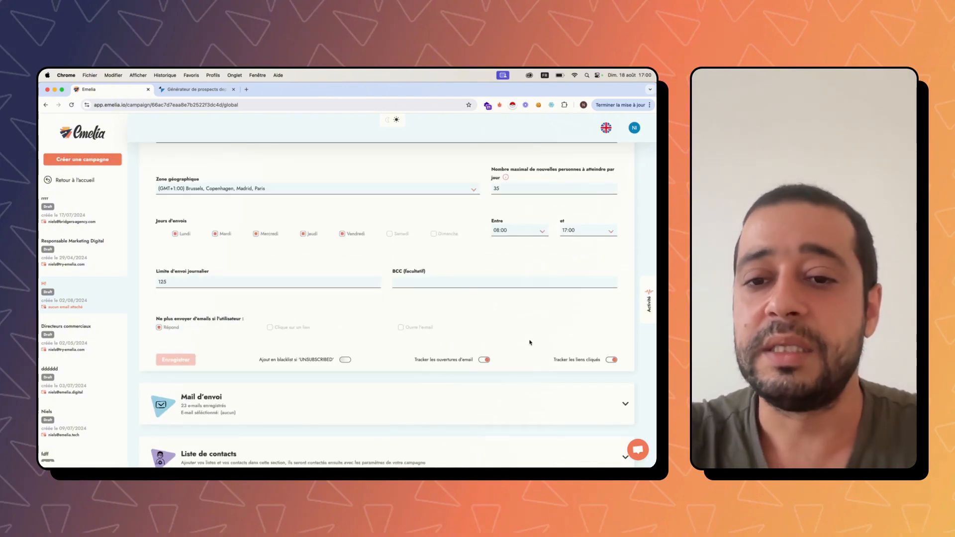
pyautogui.scroll(3, 569, 363)
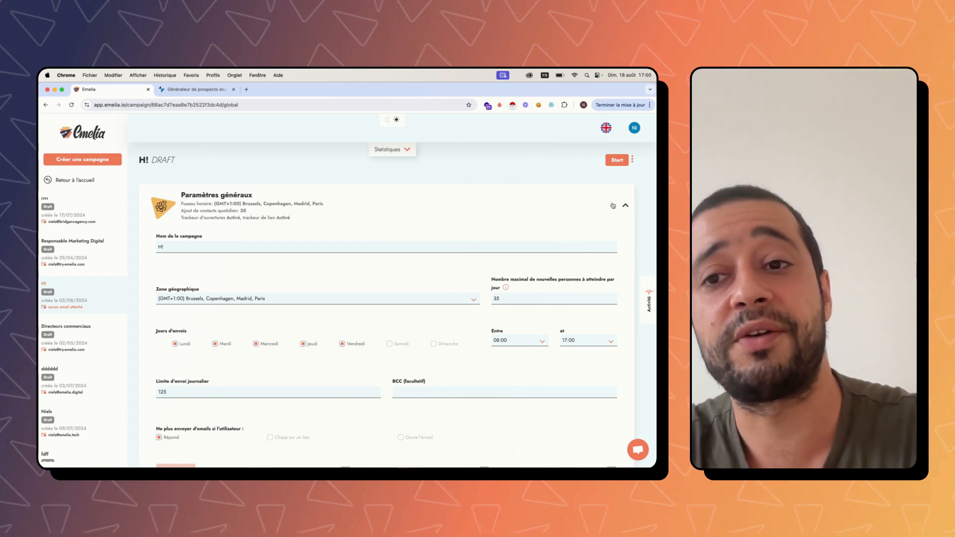
pyautogui.scroll(-4, 607, 216)
pyautogui.click(623, 393)
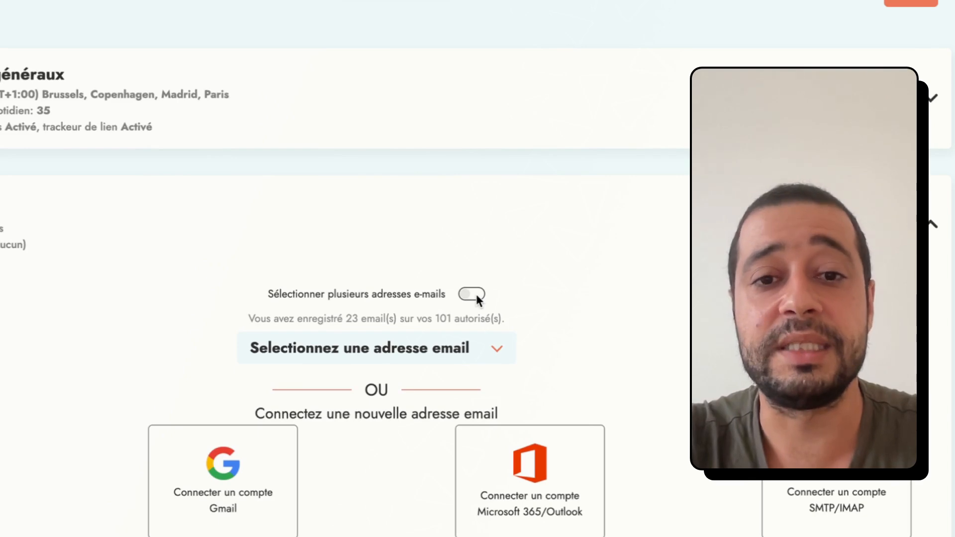
# Try multiple-address sending with the emelia.tech, emelia.digital, emelia.online, emelia.solutions and scrapia.io accounts, and switch it back off
pyautogui.click(473, 294)
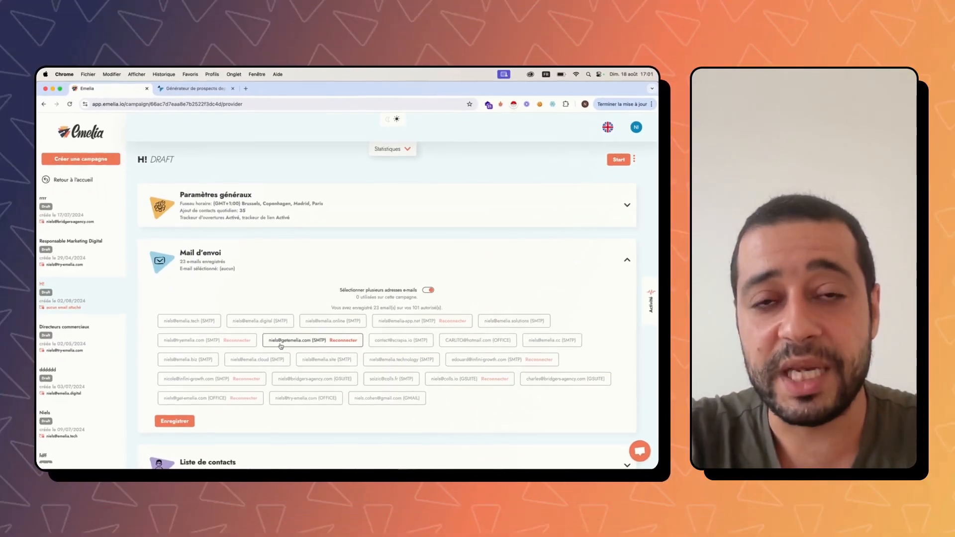
pyautogui.click(50, 372)
pyautogui.click(171, 377)
pyautogui.click(338, 321)
pyautogui.click(521, 320)
pyautogui.click(403, 340)
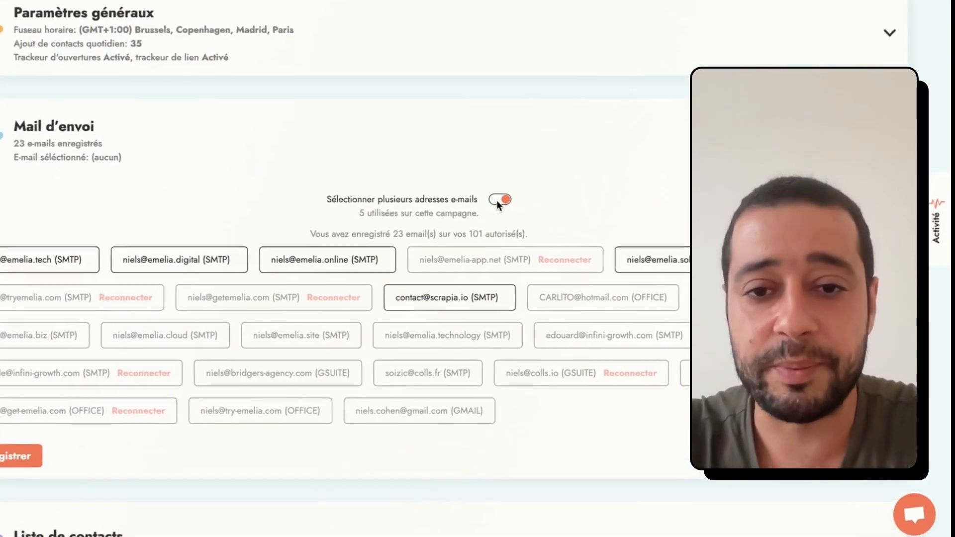
pyautogui.click(500, 198)
# Choose the emelia.tech account as the single sending address and review its signature, SMTP/IMAP and custom tracking domain settings
pyautogui.click(398, 275)
pyautogui.scroll(-5, 281, 257)
pyautogui.scroll(3, 281, 257)
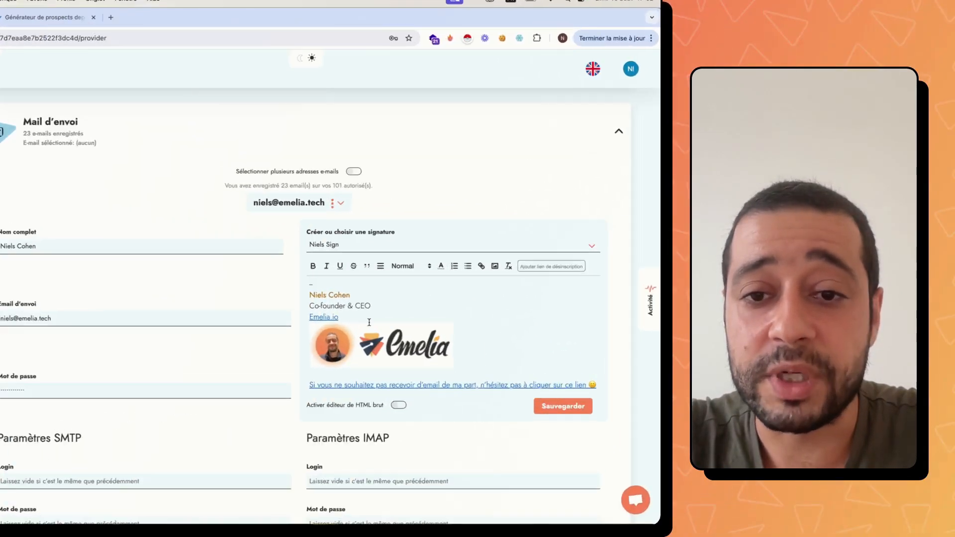
pyautogui.scroll(-5, 348, 348)
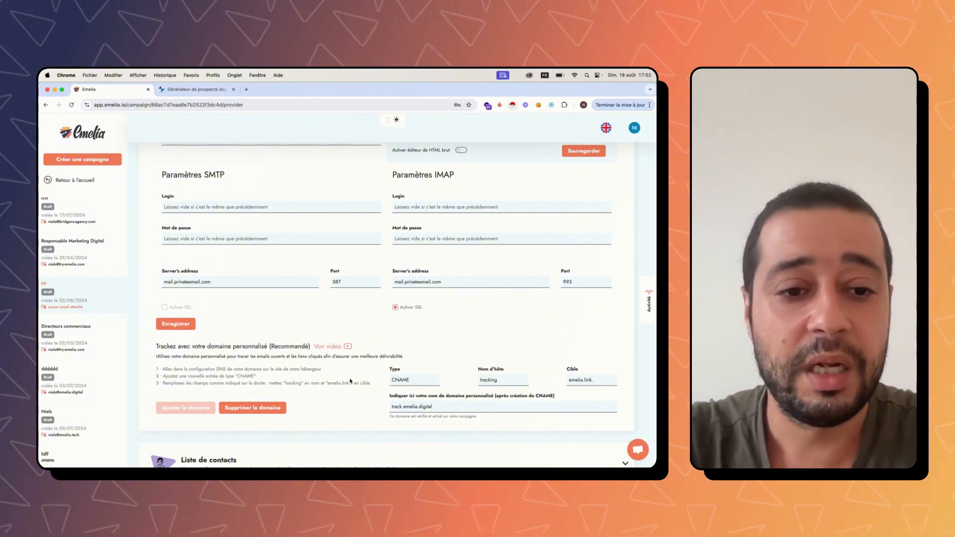
# Go to the LinkedIn scraper and export the "Sales-Ops Oceania" extraction as a .csv file
pyautogui.scroll(-3, 350, 381)
pyautogui.click(320, 378)
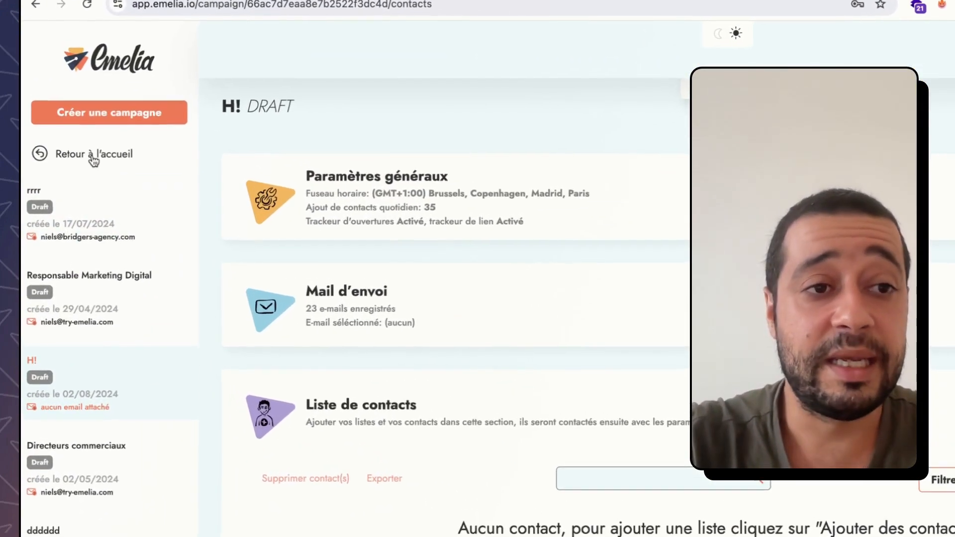
pyautogui.click(94, 157)
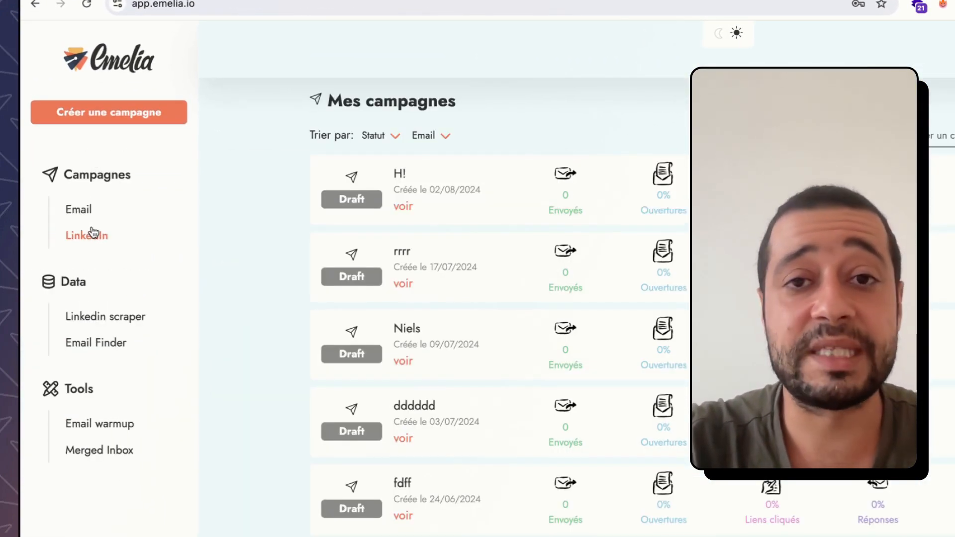
pyautogui.click(107, 317)
pyautogui.scroll(-10, 844, 518)
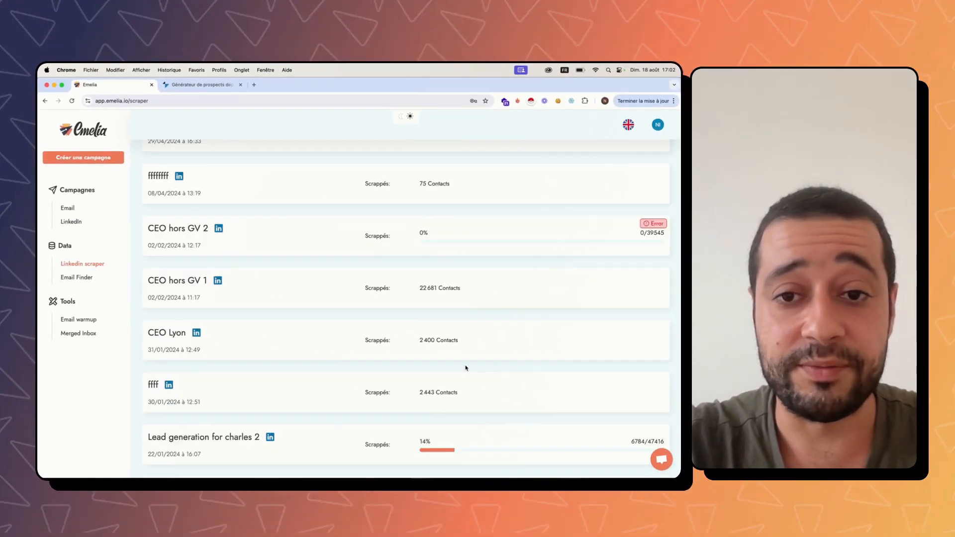
pyautogui.scroll(-5, 466, 368)
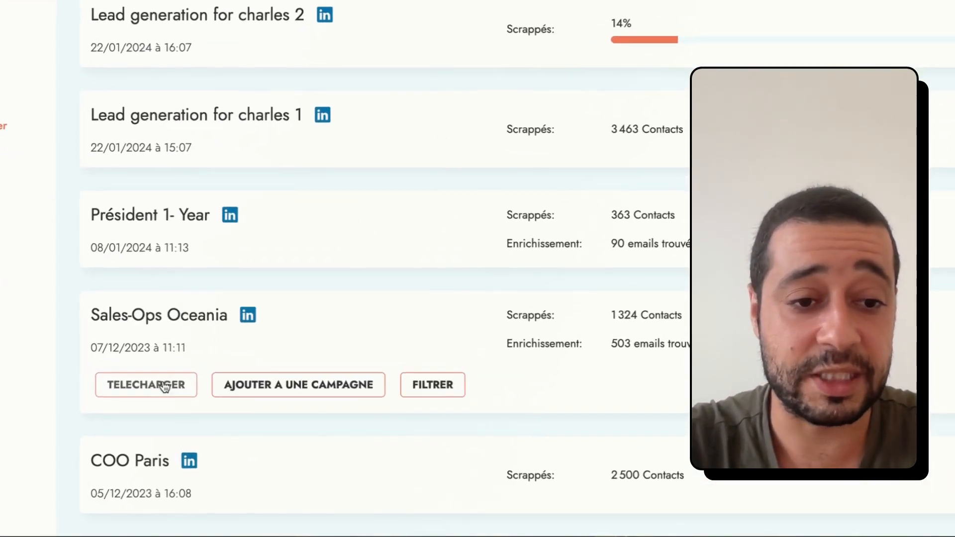
pyautogui.click(164, 387)
pyautogui.click(164, 387)
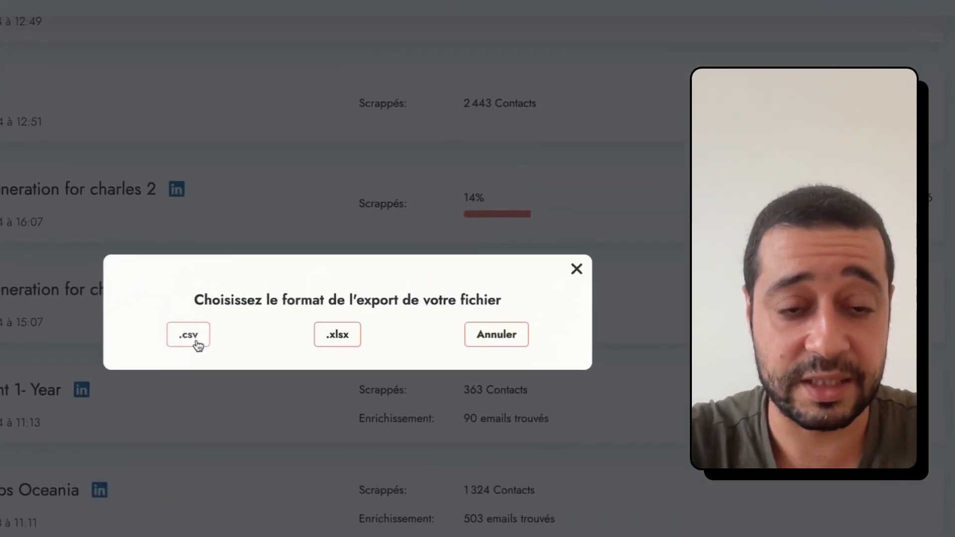
pyautogui.click(188, 335)
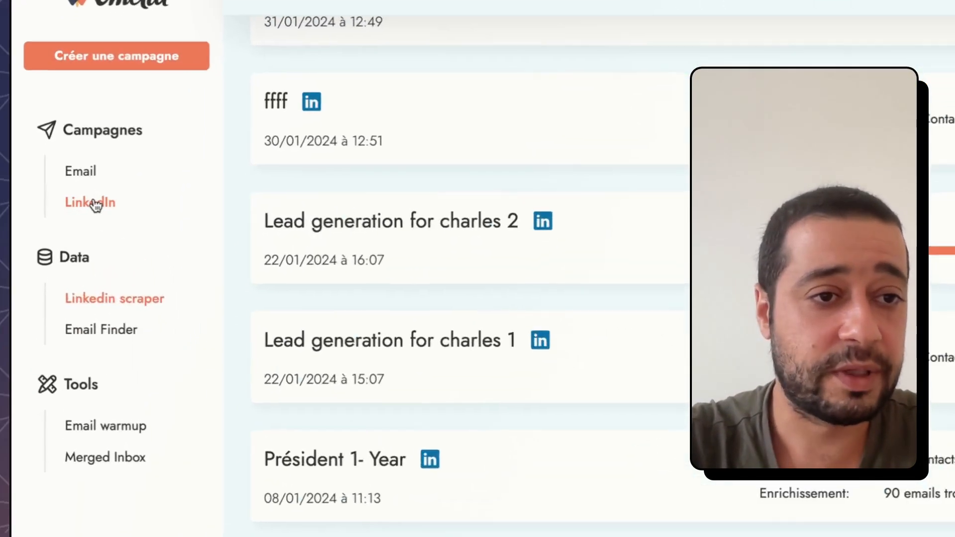
# Return to the draft email campaign "H!" and view the import options for adding contacts to its contact list
pyautogui.click(71, 221)
pyautogui.click(67, 208)
pyautogui.click(383, 205)
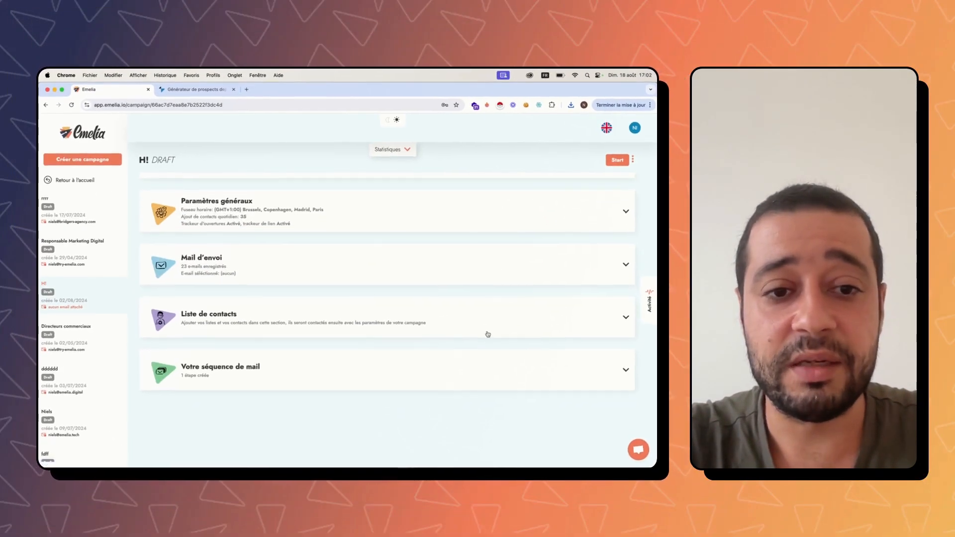
pyautogui.click(538, 323)
pyautogui.click(530, 368)
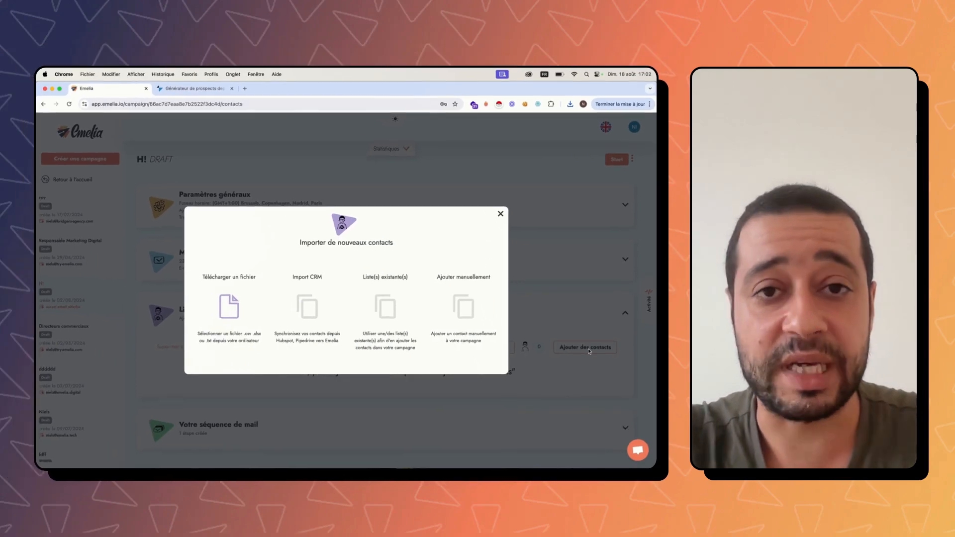
pyautogui.click(501, 215)
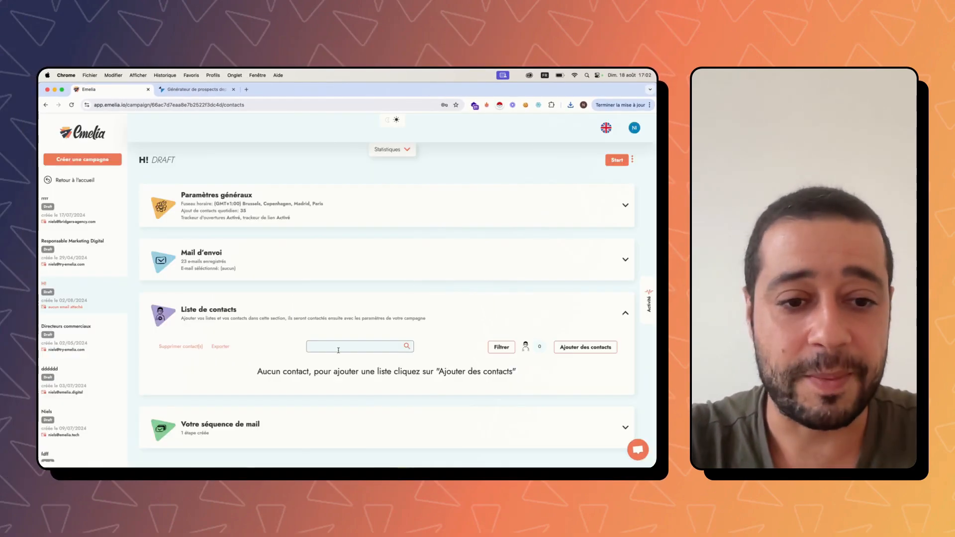
# Open the campaign's mail sequence to edit the email of step 1
pyautogui.click(260, 428)
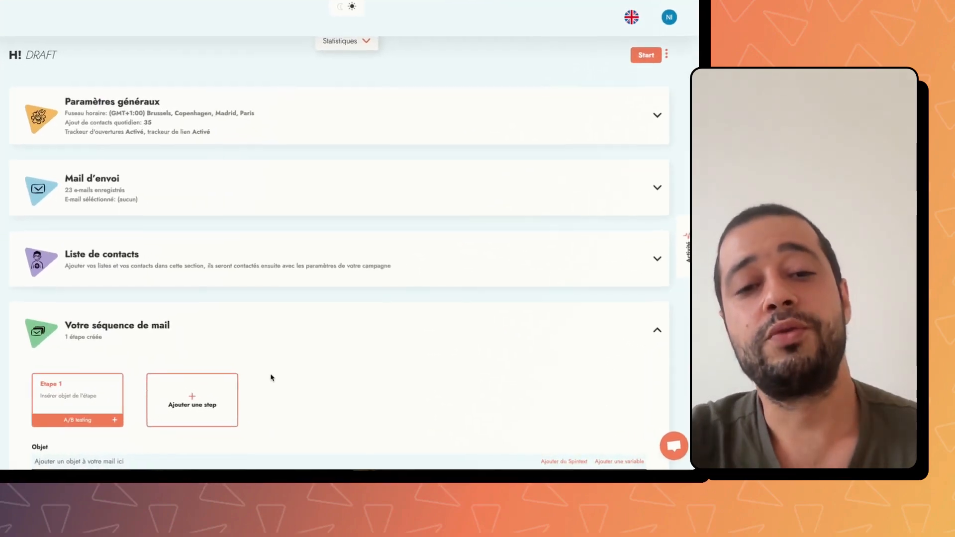
pyautogui.scroll(-2, 335, 398)
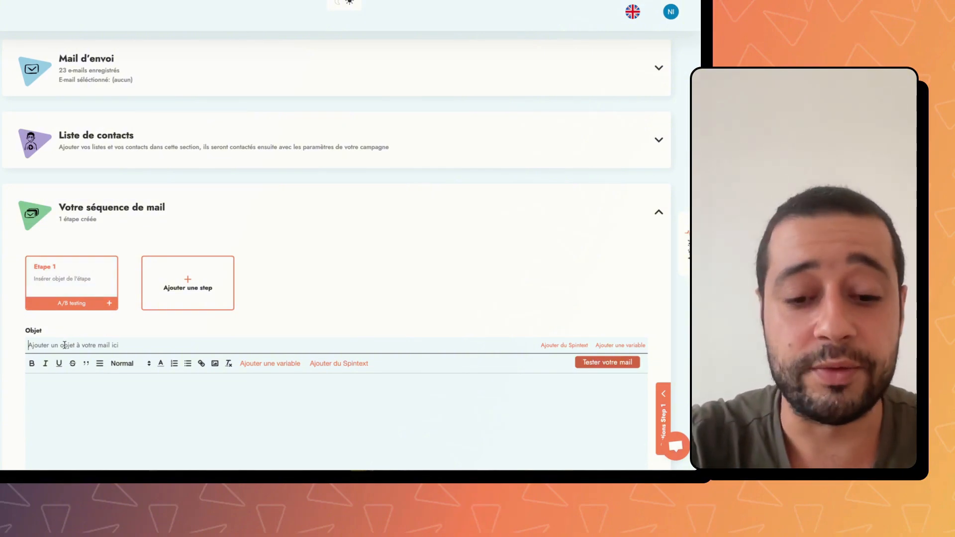
# Enter "DDD." as the subject of step 1, and replace it with "Objet"
pyautogui.write('DDD')
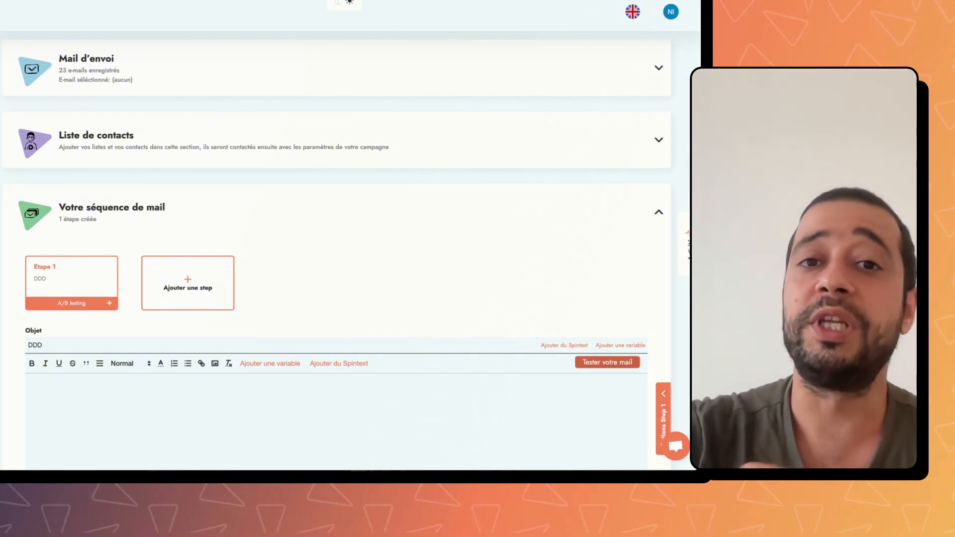
pyautogui.click(43, 345)
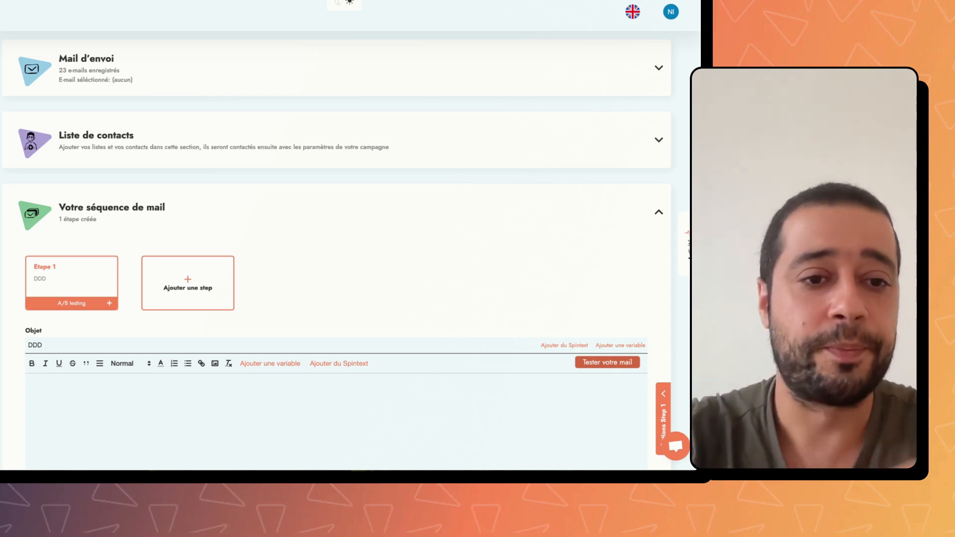
pyautogui.write('.')
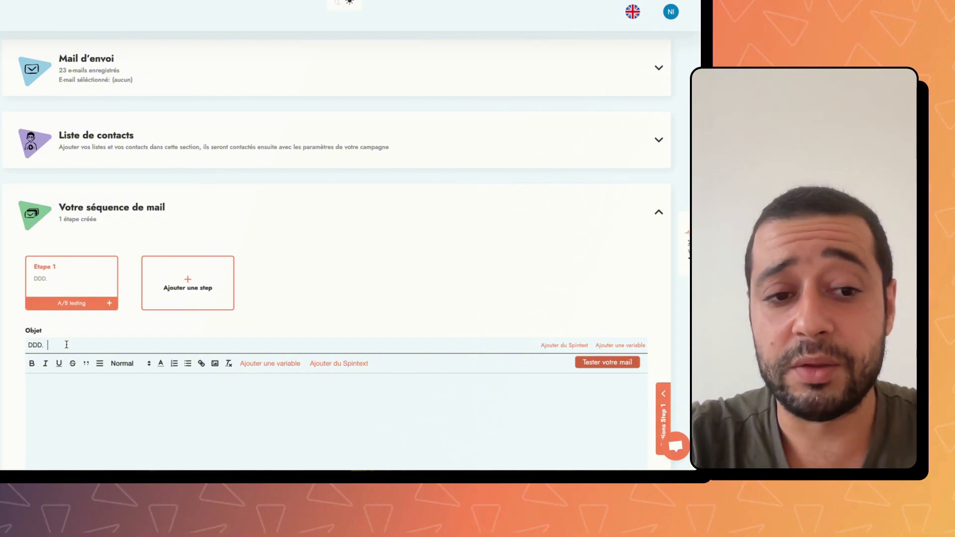
pyautogui.hotkey('ctrl', 'a')
pyautogui.press('BackSpace')
pyautogui.write('Obje')
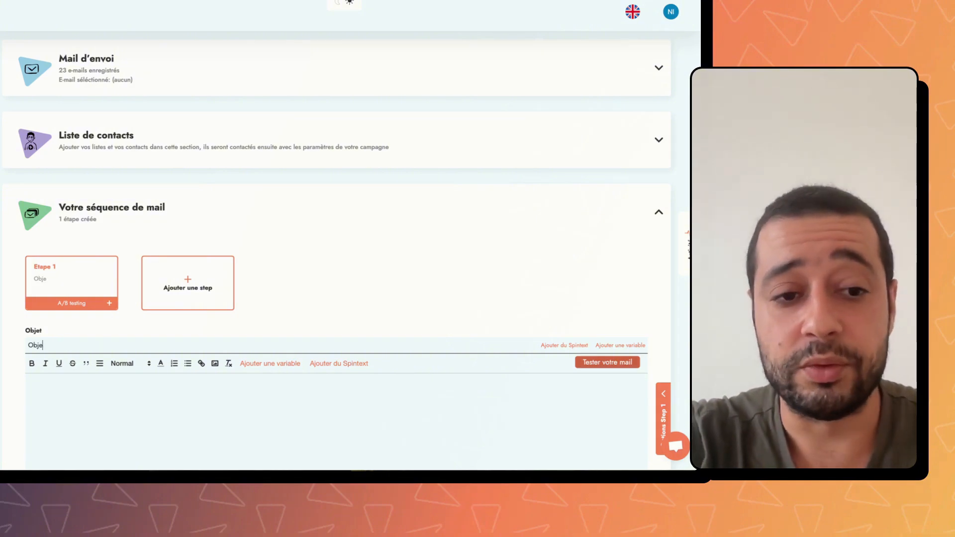
pyautogui.write('t')
# Try a three-version Spintext in the subject, remove it, and add the firstName variable after "Objet"
pyautogui.click(564, 345)
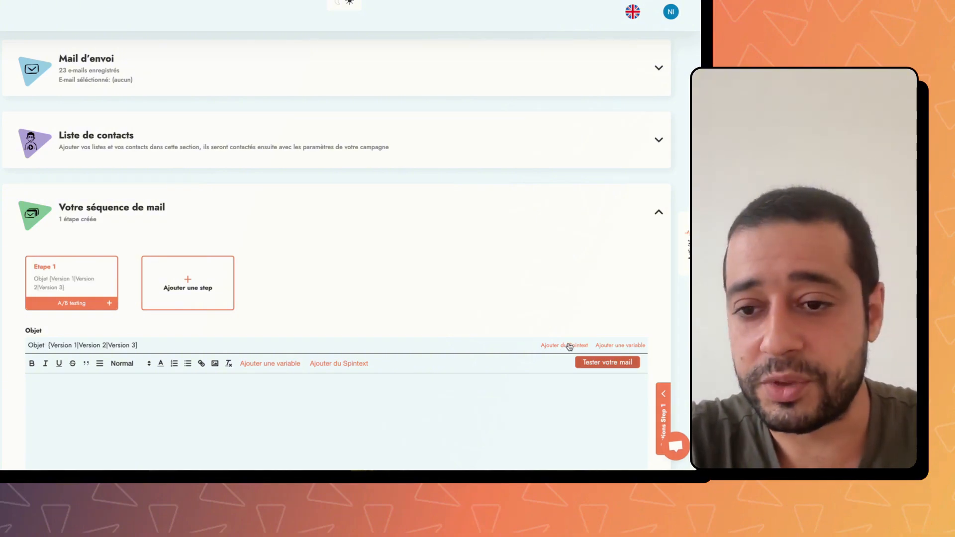
pyautogui.moveTo(174, 342); pyautogui.dragTo(47, 344)
pyautogui.press('BackSpace')
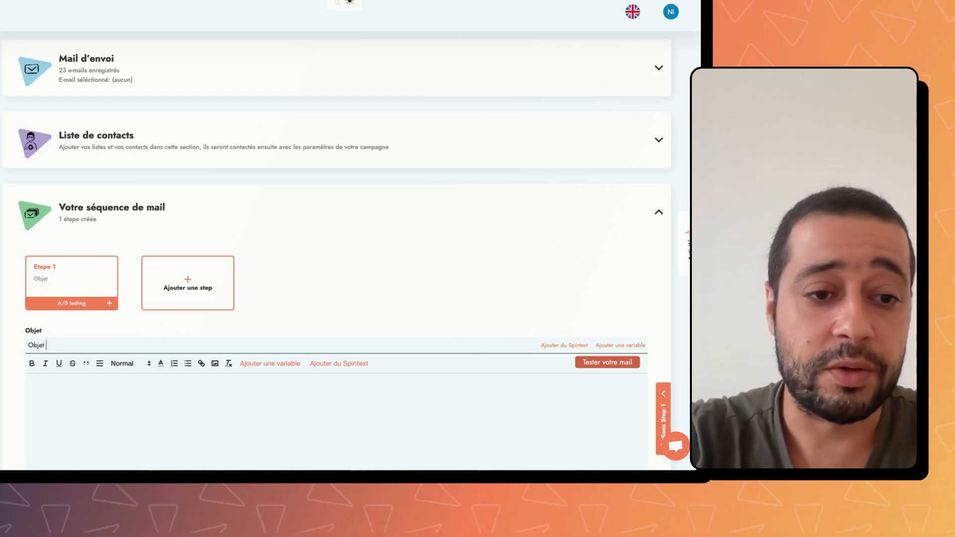
pyautogui.click(629, 346)
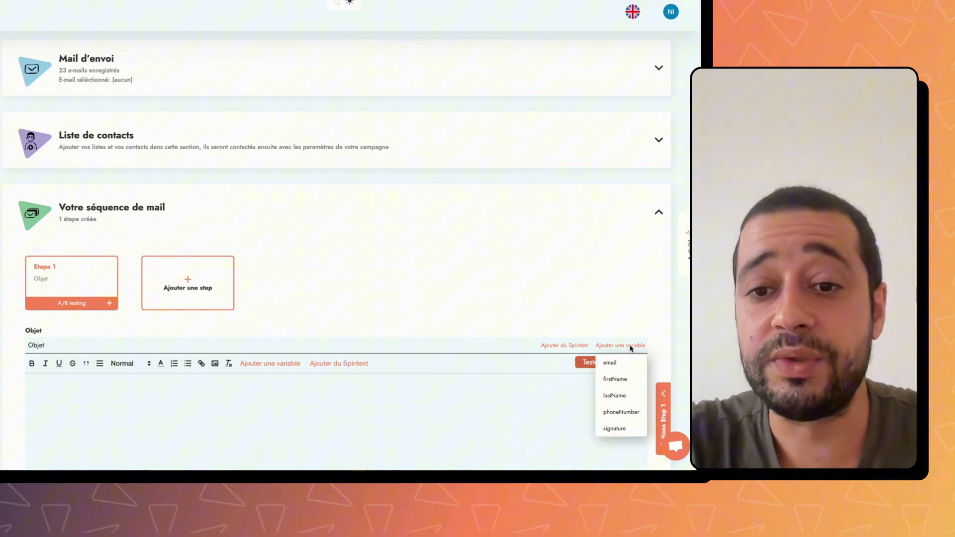
pyautogui.click(615, 378)
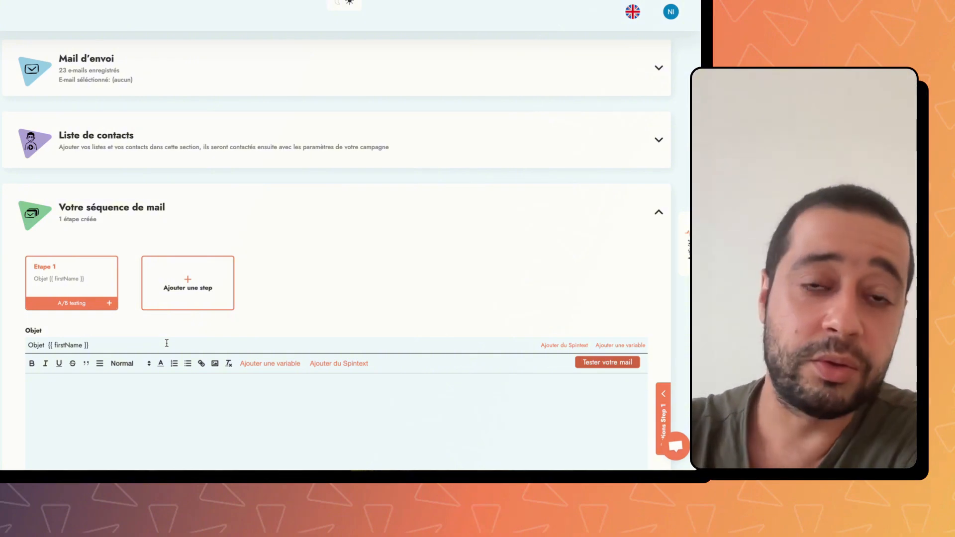
# Begin the body of the step 1 email with "Bonjour"
pyautogui.scroll(-2, 223, 331)
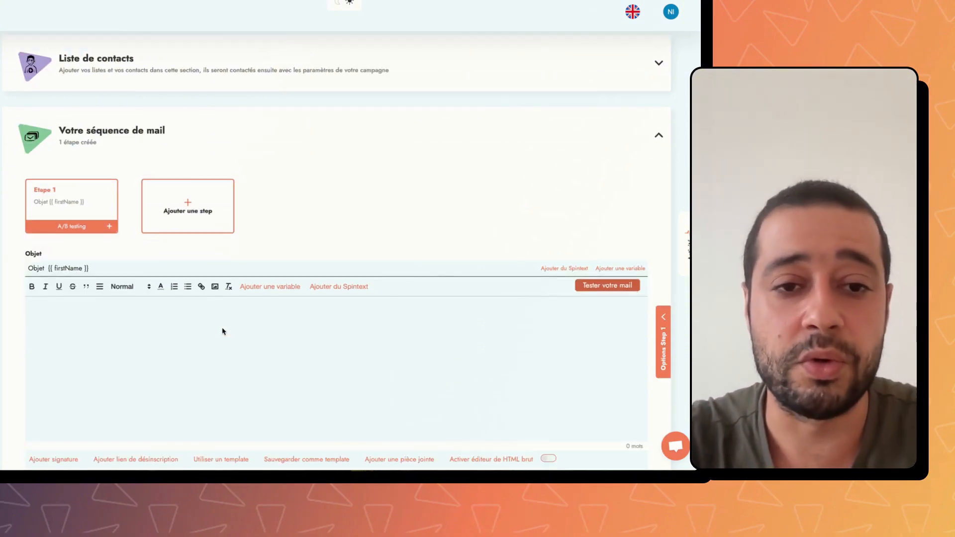
pyautogui.click(79, 309)
pyautogui.write('Bonjour')
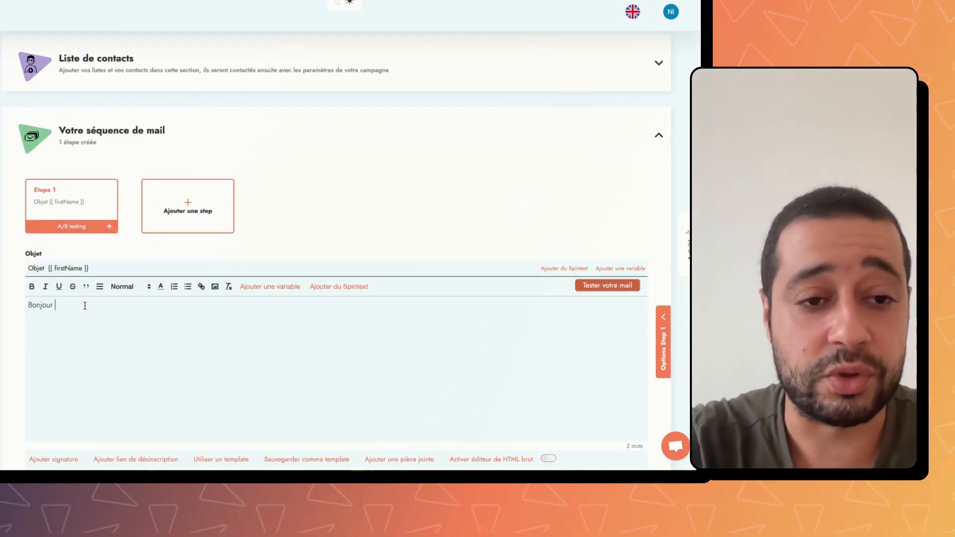
# Add a Spintext block to the subject, and clear the whole subject
pyautogui.click(564, 268)
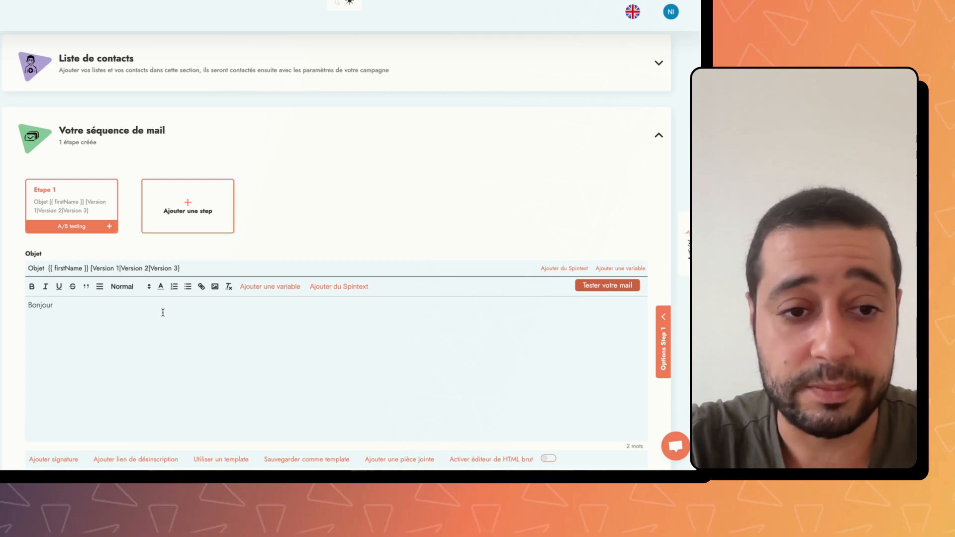
pyautogui.moveTo(201, 266); pyautogui.dragTo(27, 269)
pyautogui.press('BackSpace')
pyautogui.press('BackSpace')
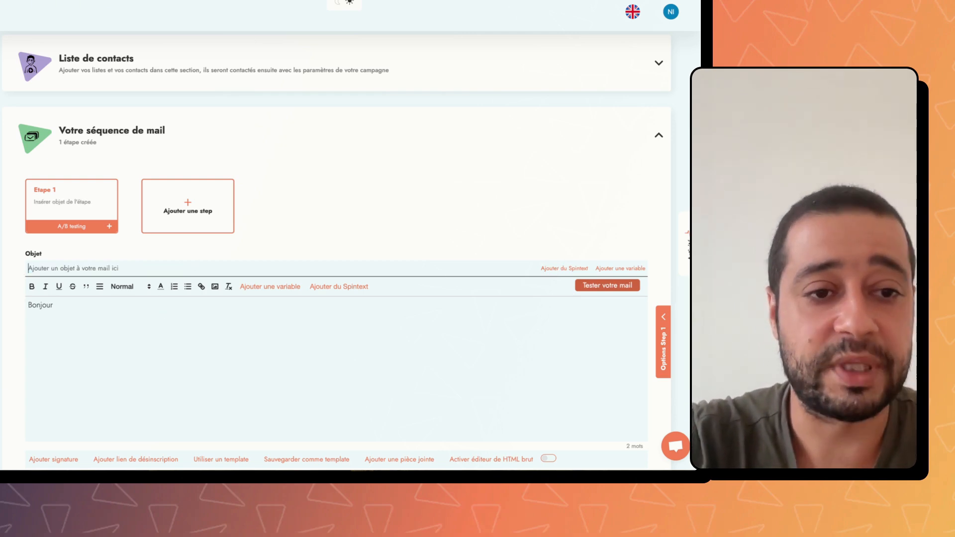
# Complete the body's greeting with the firstName variable and a comma, and start a new paragraph below it
pyautogui.click(270, 286)
pyautogui.click(264, 322)
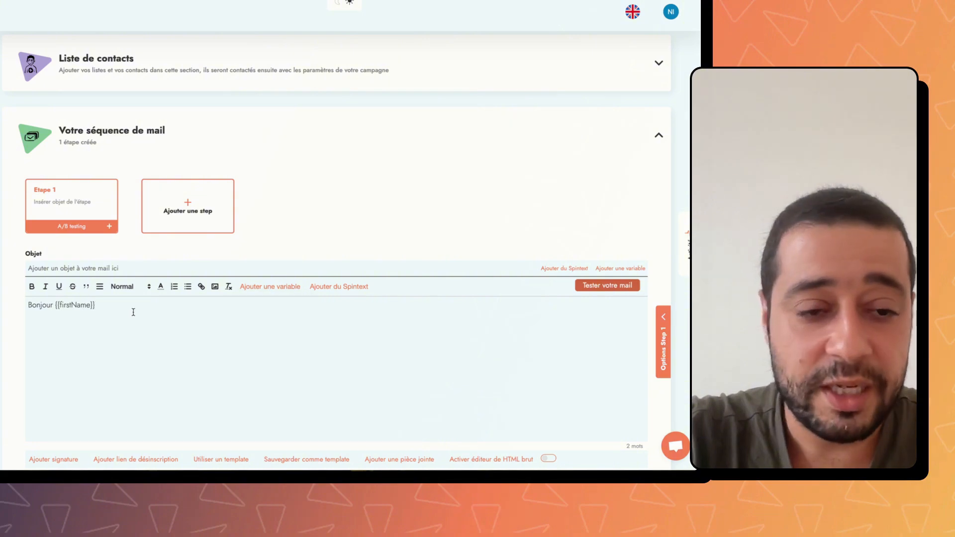
pyautogui.write(',')
pyautogui.press('Return')
pyautogui.press('Return')
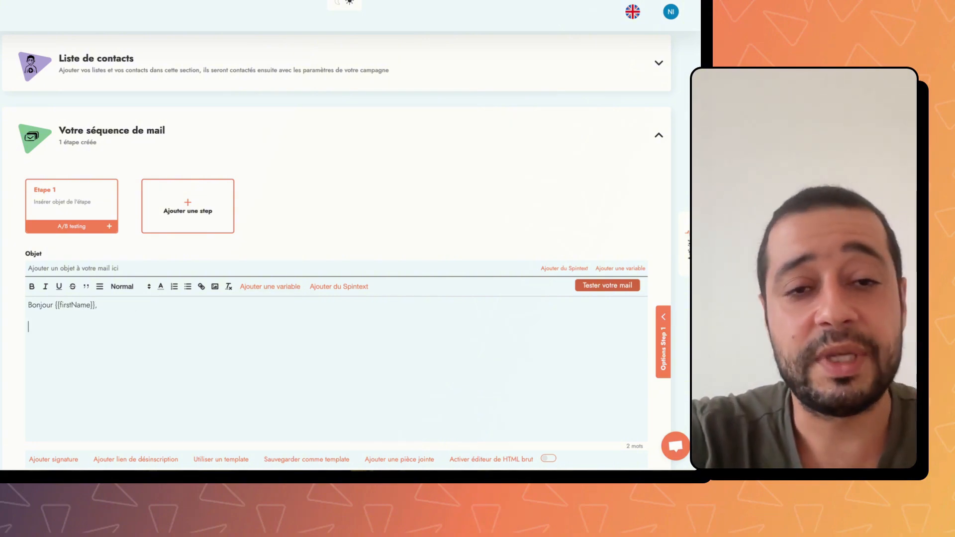
# Add the signature to the email body and place the cursor at the end of the greeting line
pyautogui.scroll(-1, 165, 338)
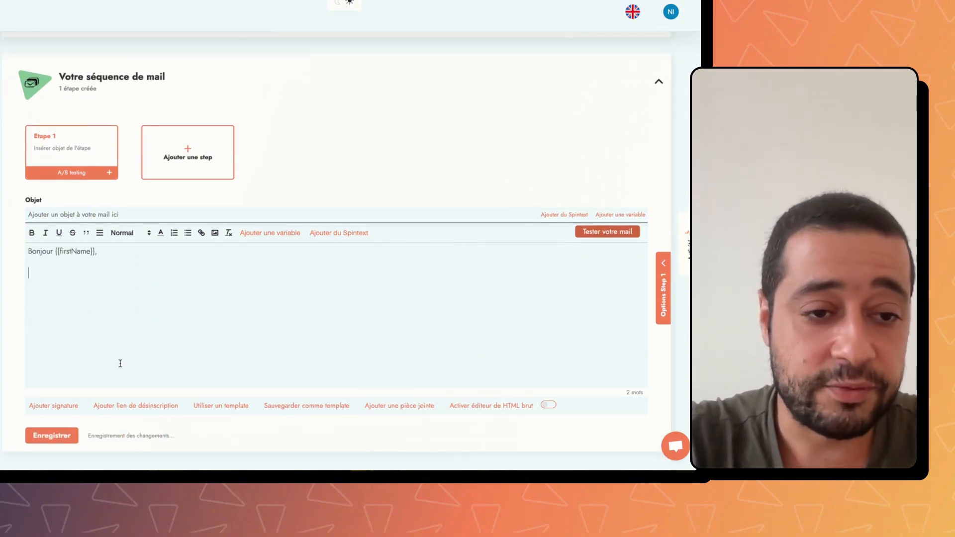
pyautogui.click(67, 405)
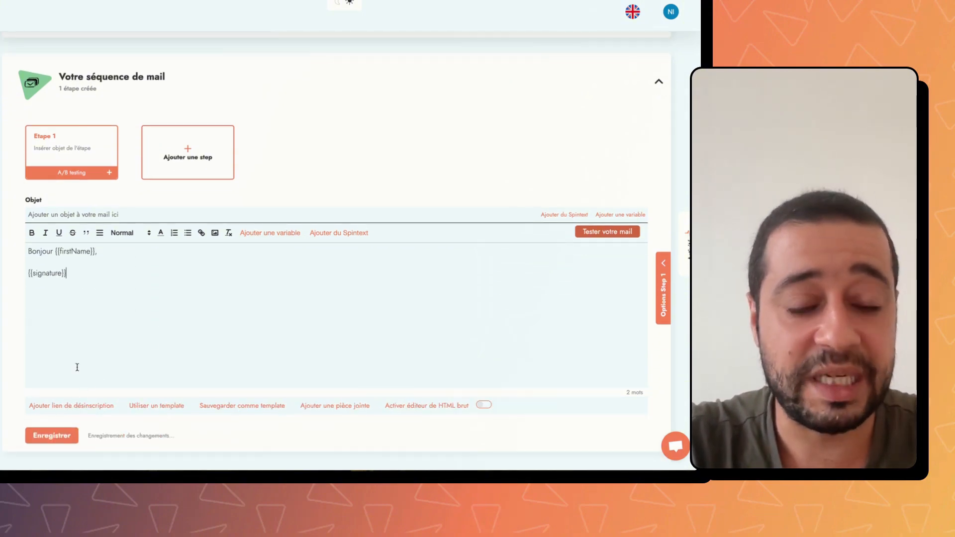
pyautogui.click(116, 252)
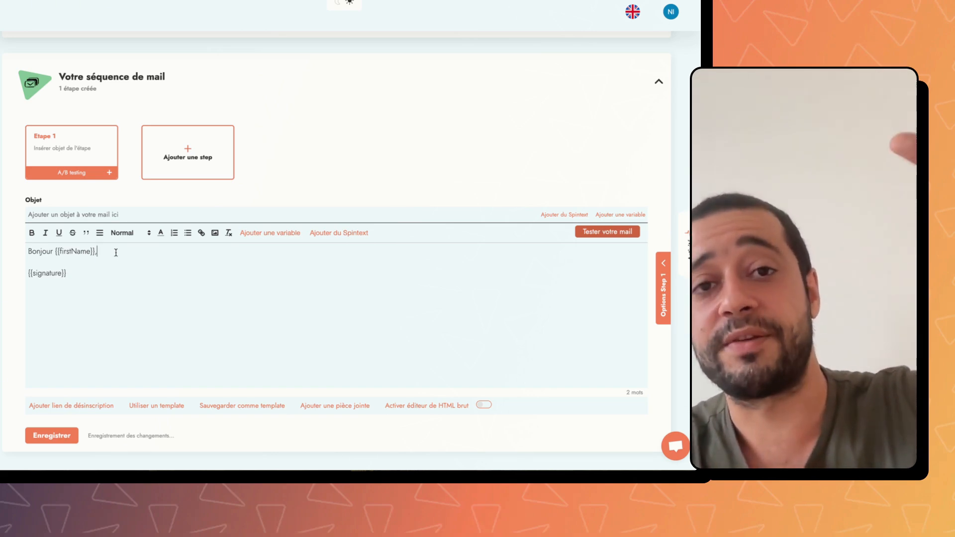
# Open the campaign's sending-email settings and examine the list of saved sender addresses
pyautogui.scroll(5, 337, 353)
pyautogui.click(234, 201)
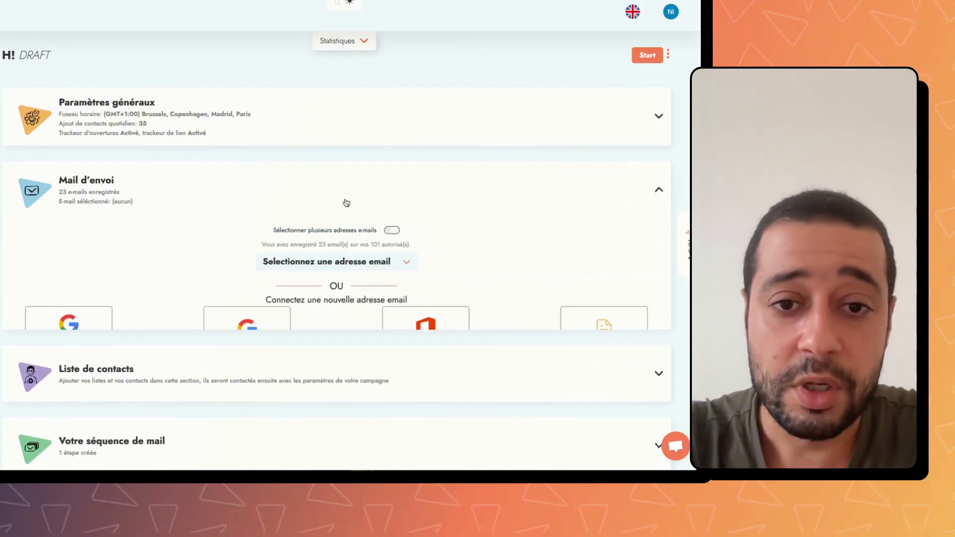
pyautogui.click(337, 262)
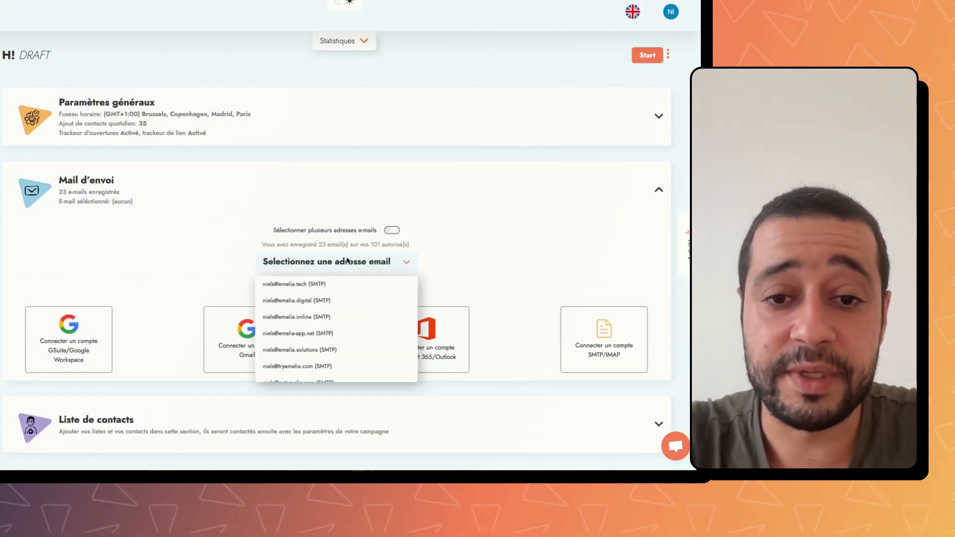
pyautogui.click(312, 283)
# Return to the step 1 email and add the placeholder text "dddd" between the greeting and the signature
pyautogui.scroll(-2, 403, 267)
pyautogui.scroll(-10, 312, 329)
pyautogui.click(149, 297)
pyautogui.write('dddd')
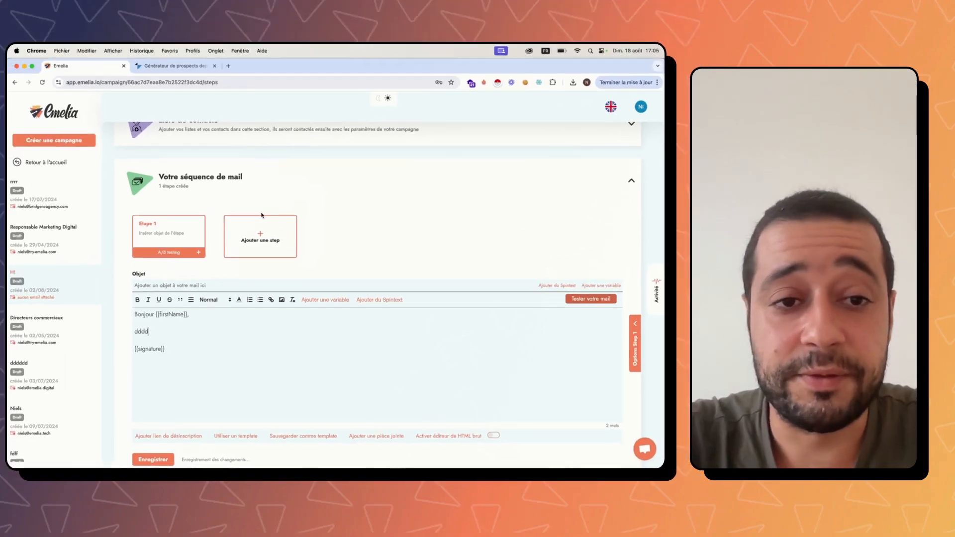
# Add a second email step to the sequence with the placeholder body "dddddd"
pyautogui.click(188, 177)
pyautogui.click(85, 446)
pyautogui.write('dddddd')
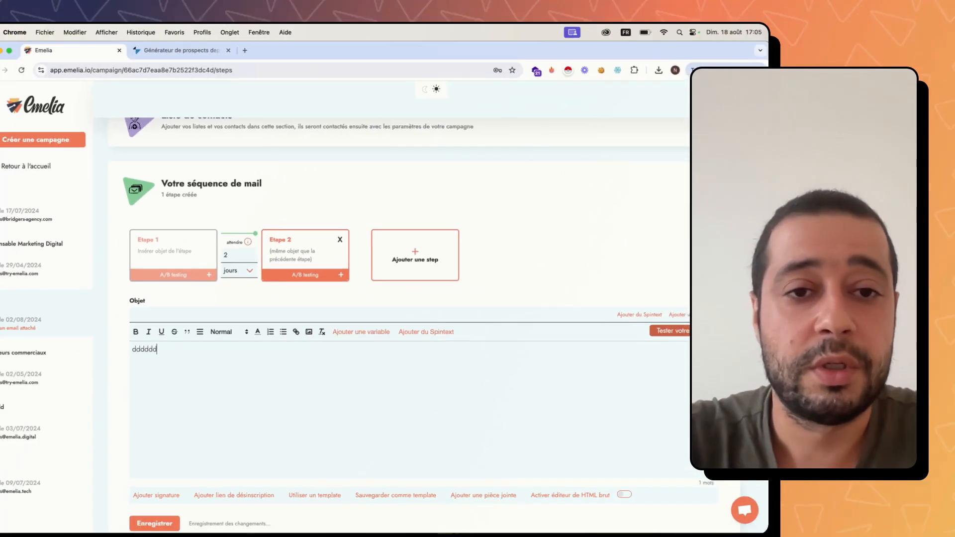
# Add a third email step and set the wait before it to 5 days
pyautogui.click(518, 291)
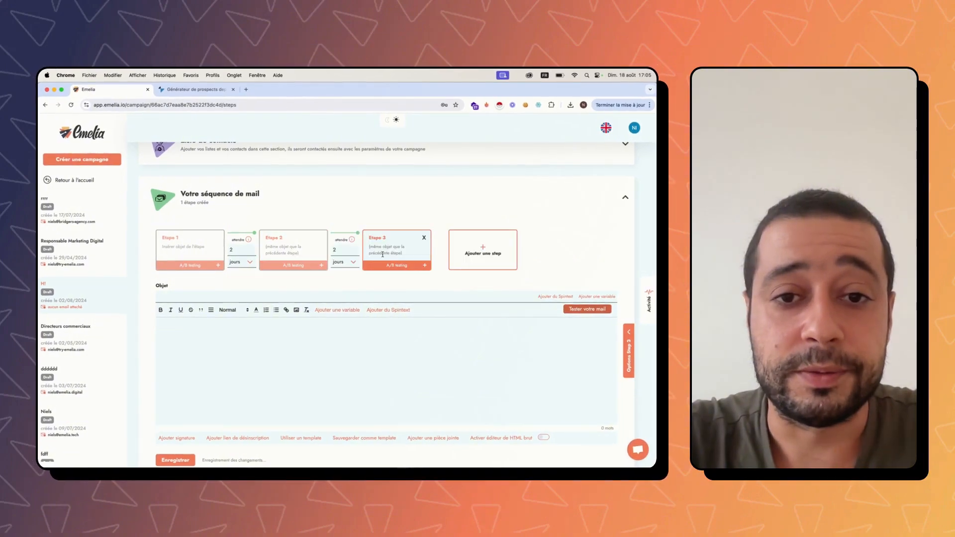
pyautogui.doubleClick(343, 251)
pyautogui.write('0')
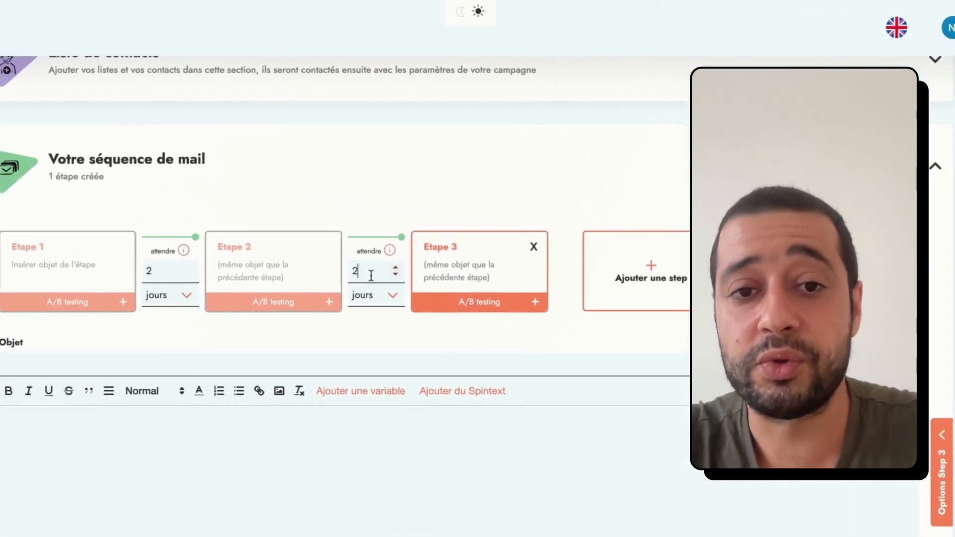
pyautogui.write('5')
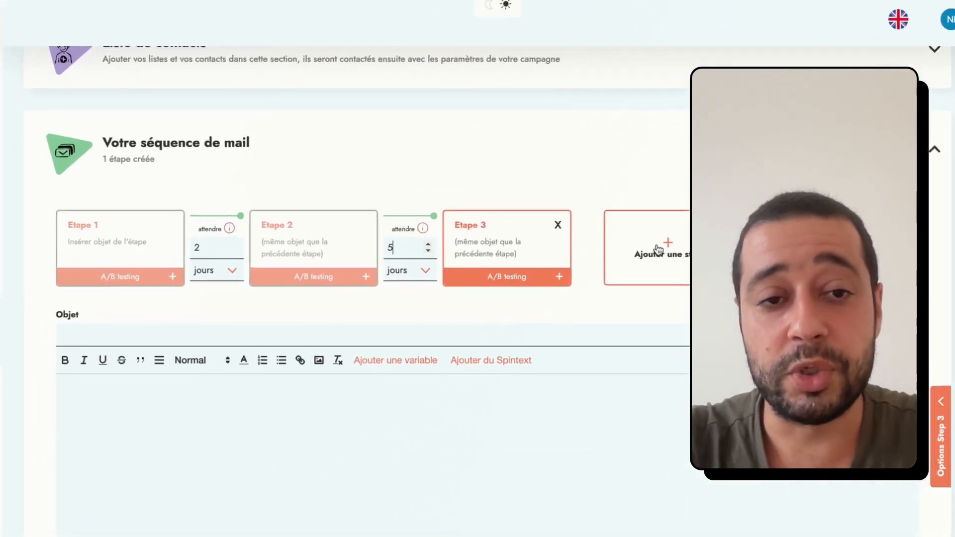
# Add a fourth email step and set the wait between steps 3 and 4 to 5 days
pyautogui.click(153, 256)
pyautogui.click(273, 250)
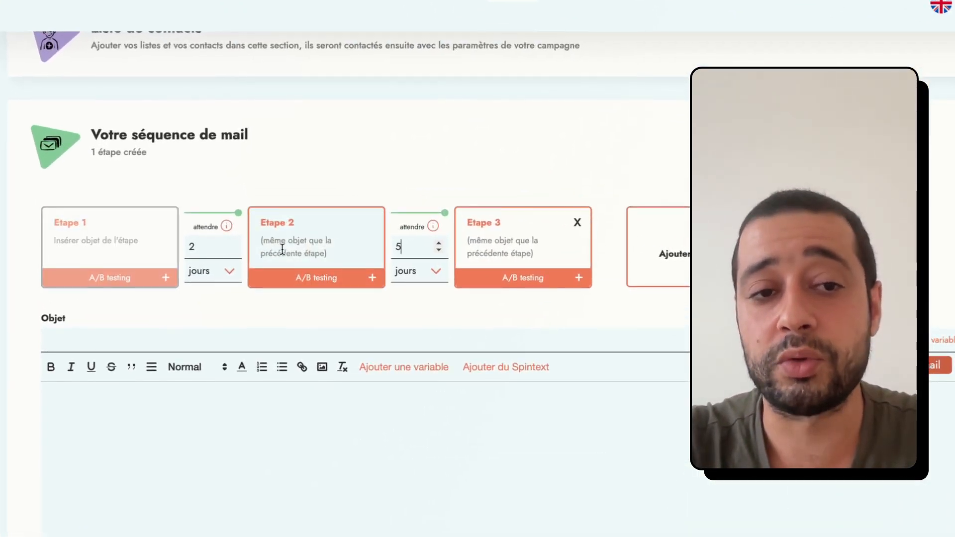
pyautogui.click(415, 248)
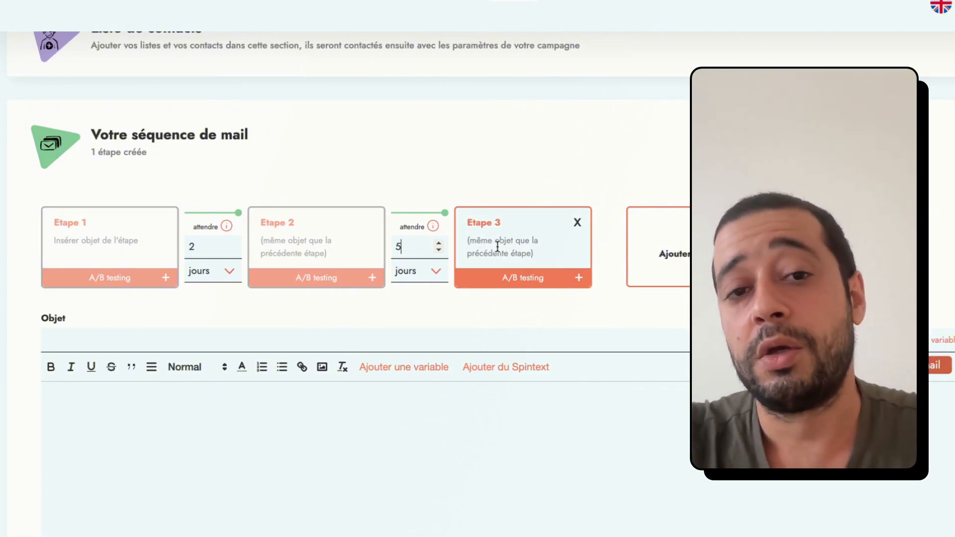
pyautogui.click(669, 249)
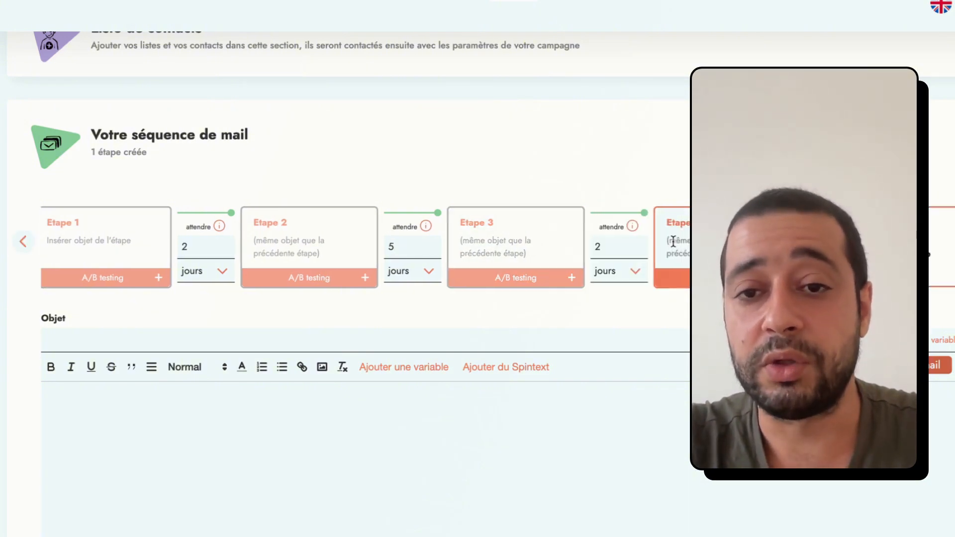
pyautogui.click(612, 247)
pyautogui.write('5')
# Add a fifth email step and set the wait between steps 4 and 5 to 10 days
pyautogui.click(875, 248)
pyautogui.click(616, 246)
pyautogui.write('2')
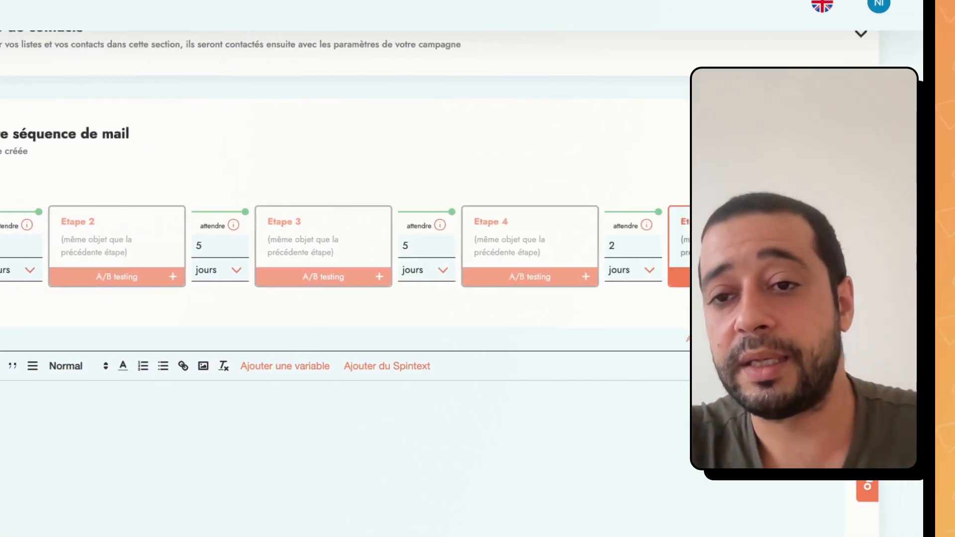
pyautogui.press('BackSpace')
pyautogui.write('10')
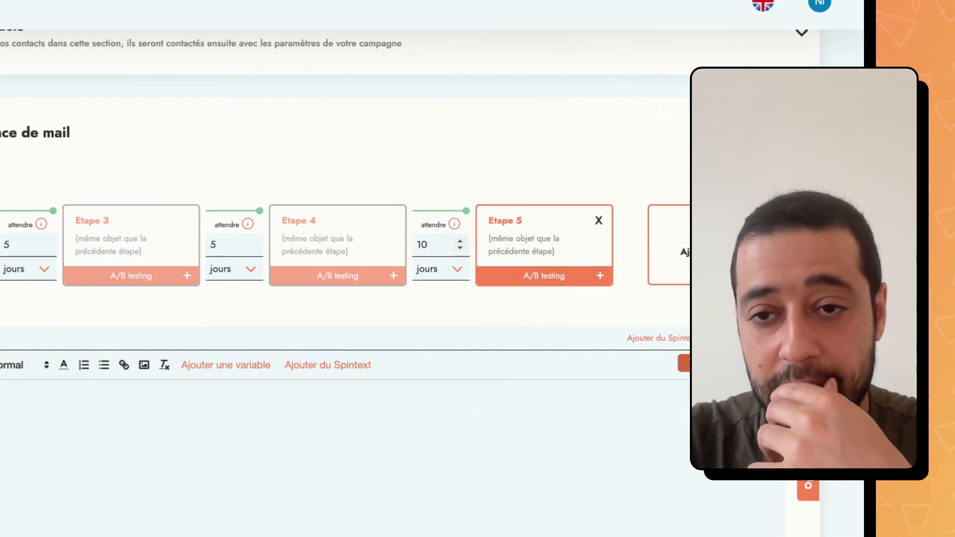
# Add a sixth email step and set the wait between steps 5 and 6 to 25 days
pyautogui.click(670, 246)
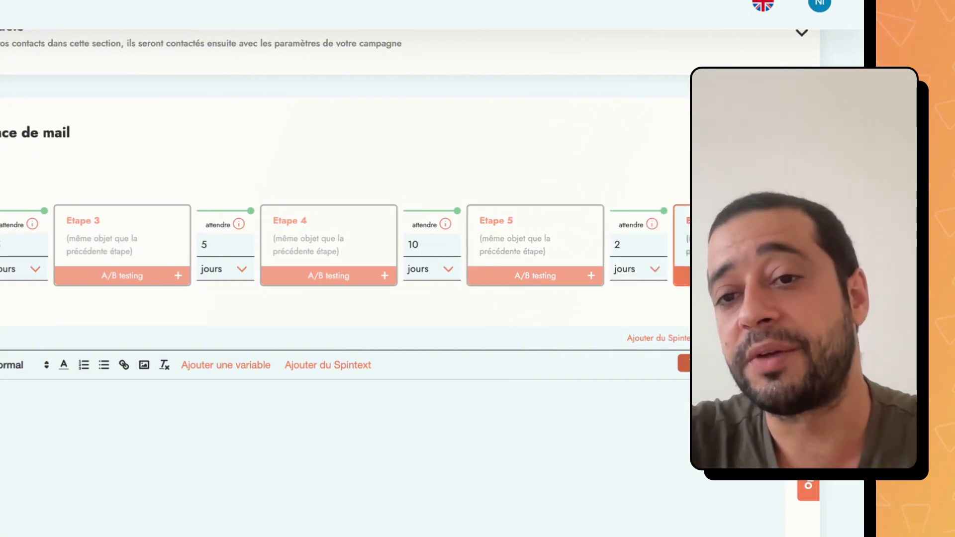
pyautogui.click(422, 244)
pyautogui.press('BackSpace')
pyautogui.write('0')
pyautogui.press('BackSpace')
pyautogui.write('25')
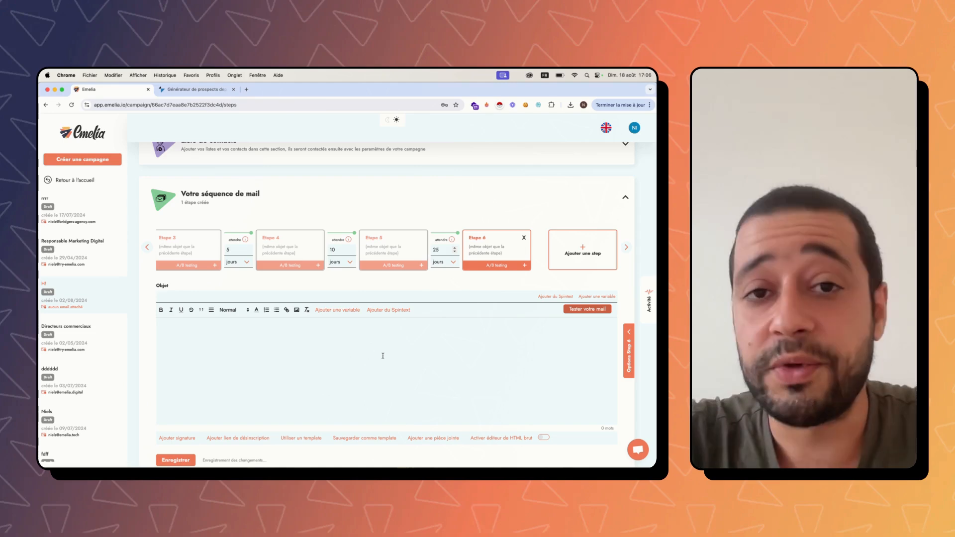
# Review the email steps and waits across the whole sequence, and display the campaign's statistics
pyautogui.click(202, 247)
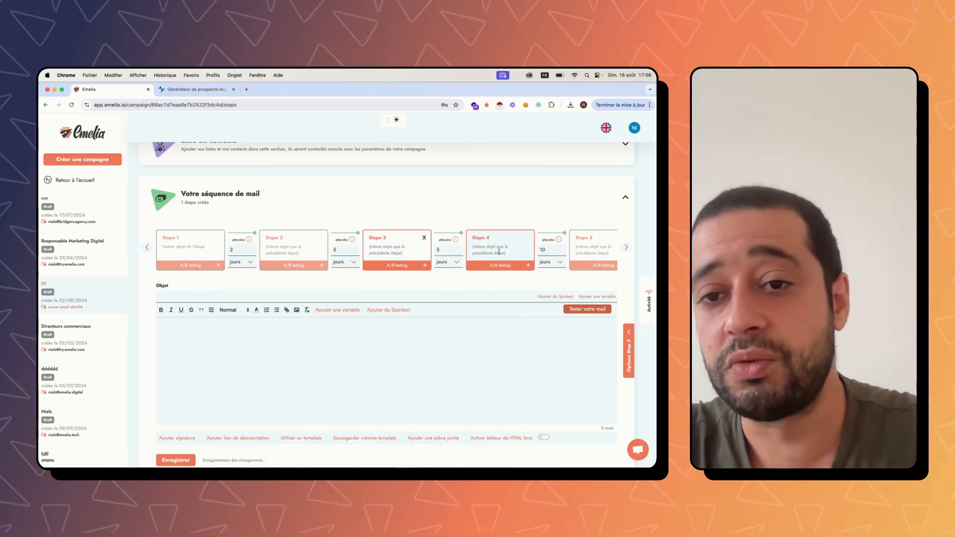
pyautogui.hscroll(3, 500, 254)
pyautogui.hscroll(4, 500, 254)
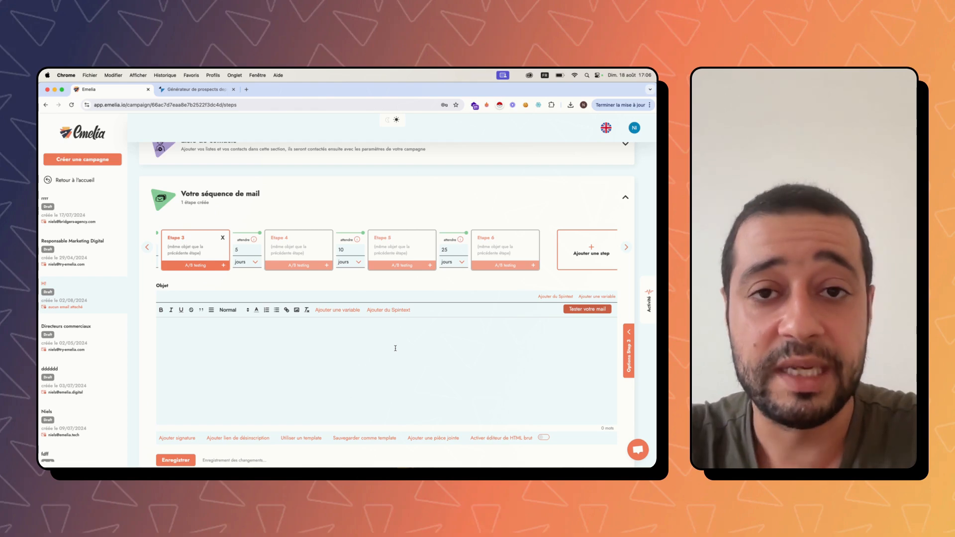
pyautogui.scroll(5, 396, 348)
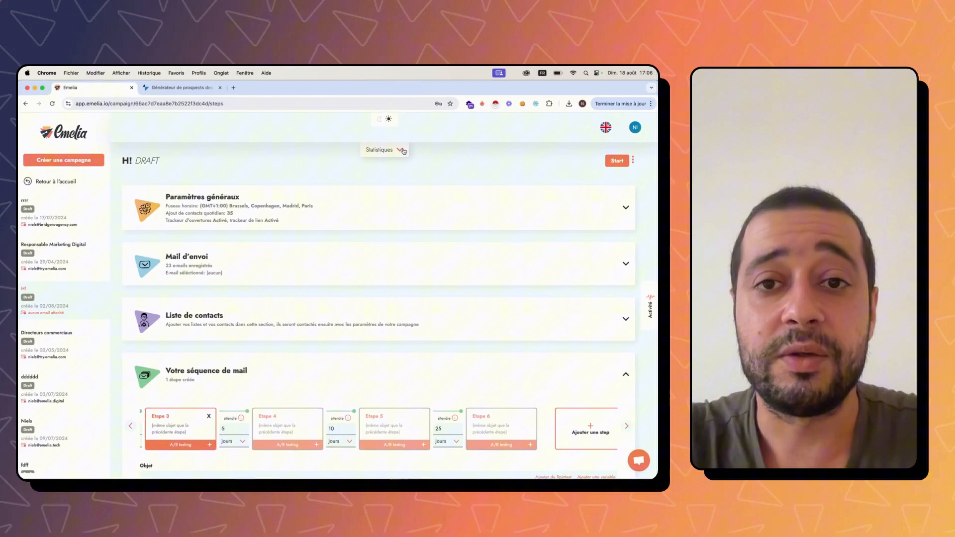
pyautogui.click(271, 152)
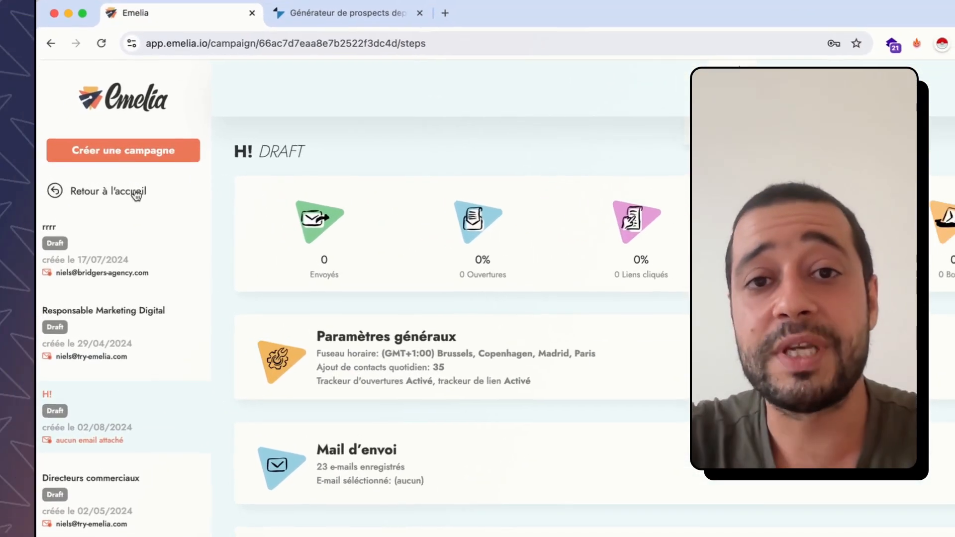
# Return to the home page, list the LinkedIn campaigns, dismiss the password-saving prompt, and open the draft campaign just below "Youtube"
pyautogui.click(134, 192)
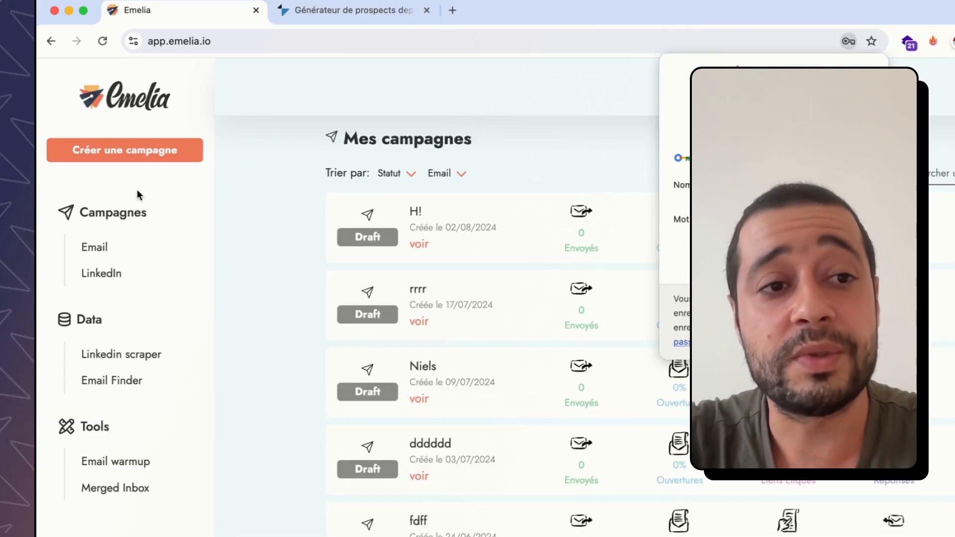
pyautogui.click(112, 275)
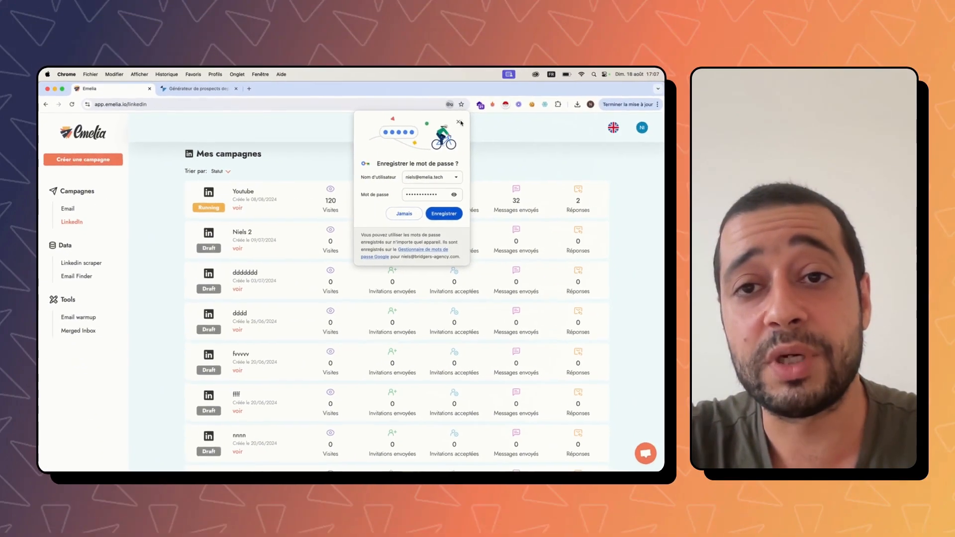
pyautogui.click(875, 67)
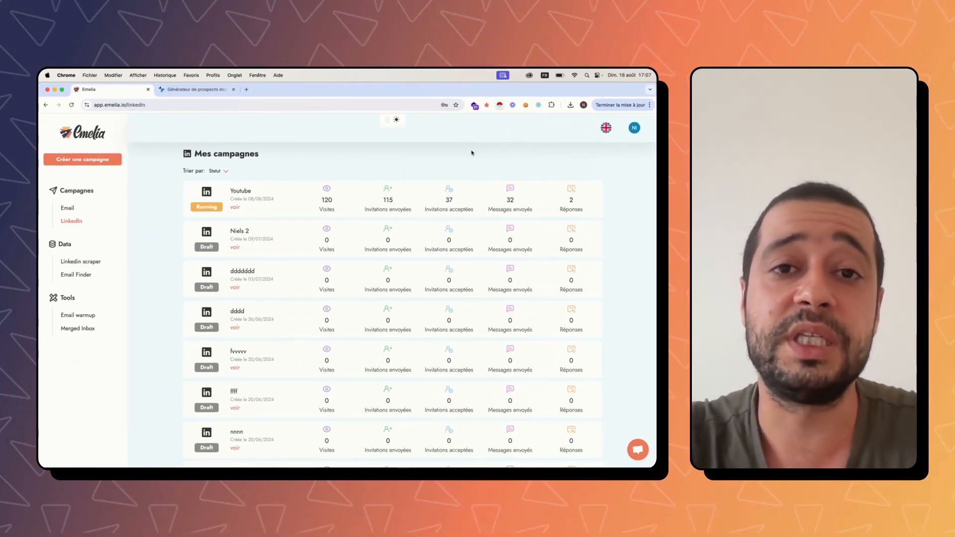
pyautogui.click(310, 238)
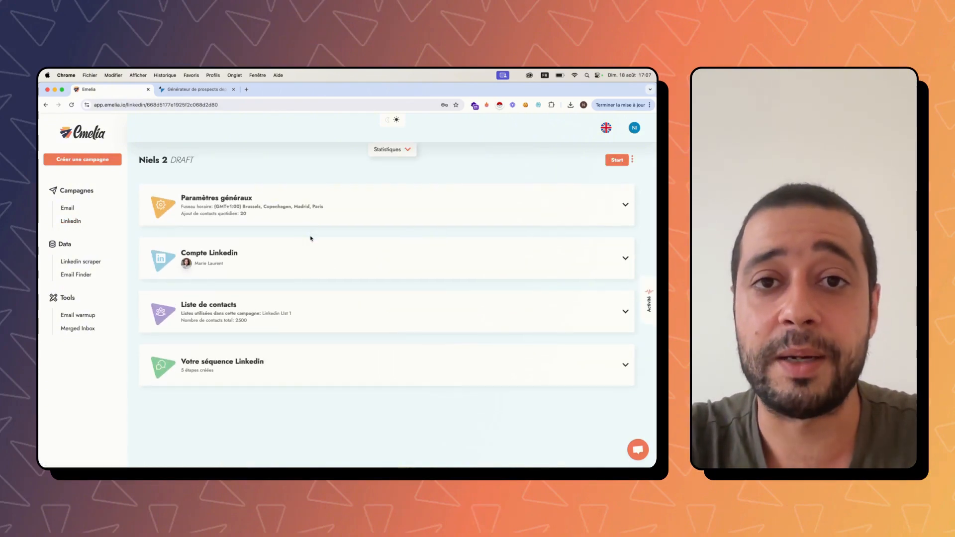
# Open the LinkedIn campaign's general settings and examine the number of new contacts per day
pyautogui.click(270, 210)
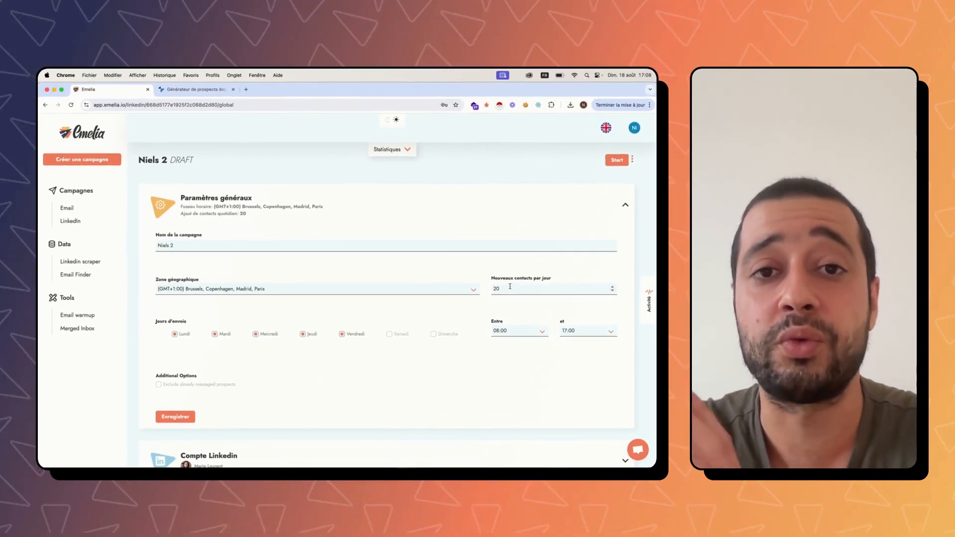
pyautogui.doubleClick(510, 287)
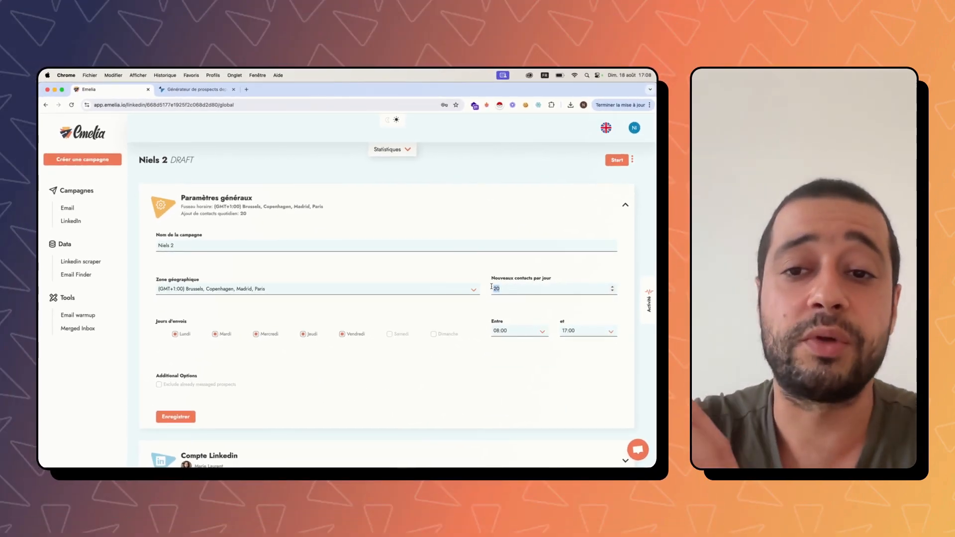
pyautogui.click(526, 291)
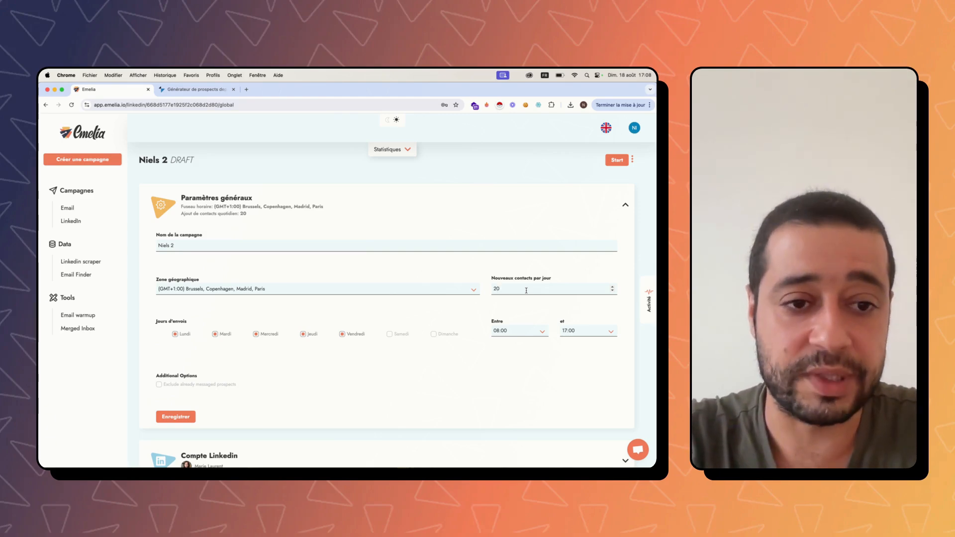
# Open the campaign's LinkedIn account section and examine the connected accounts and the option to connect a new one
pyautogui.scroll(-3, 497, 323)
pyautogui.click(388, 348)
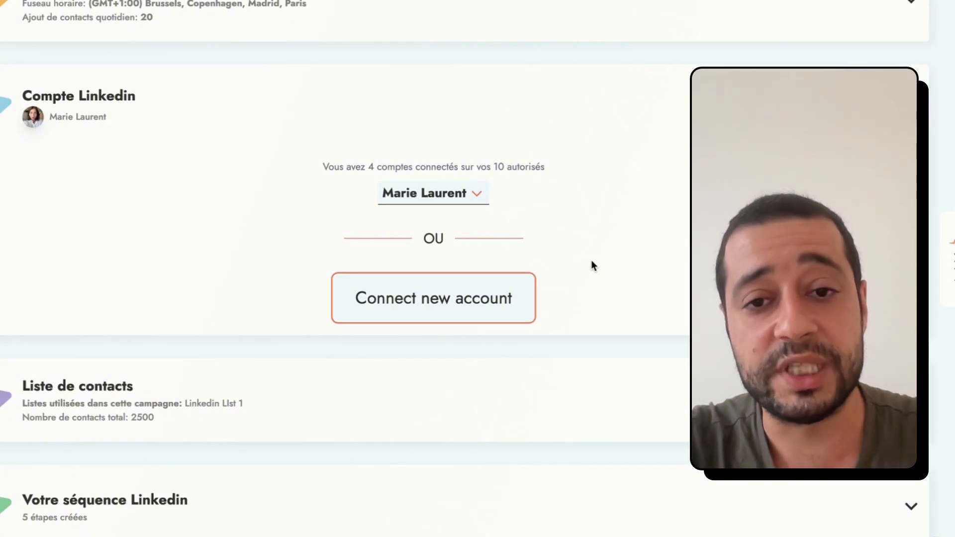
pyautogui.click(437, 309)
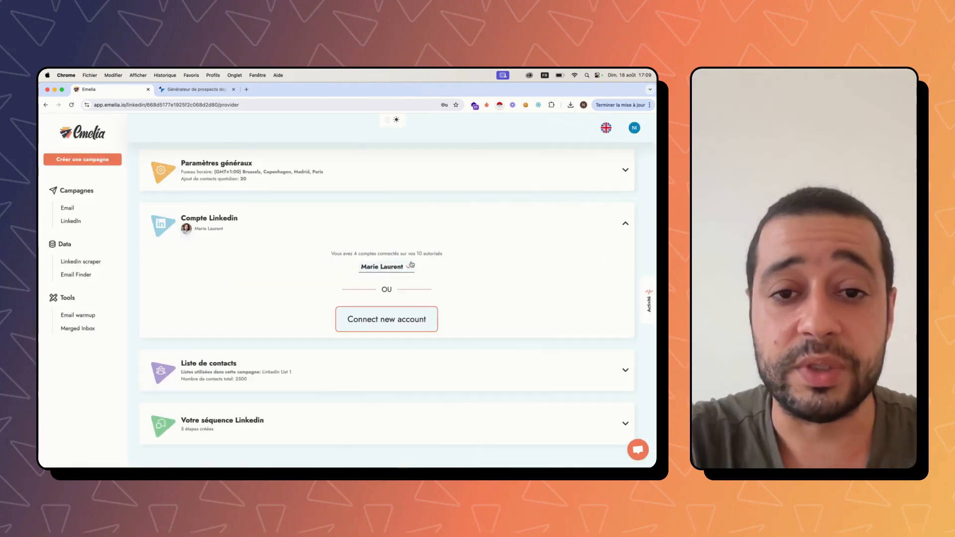
pyautogui.click(410, 266)
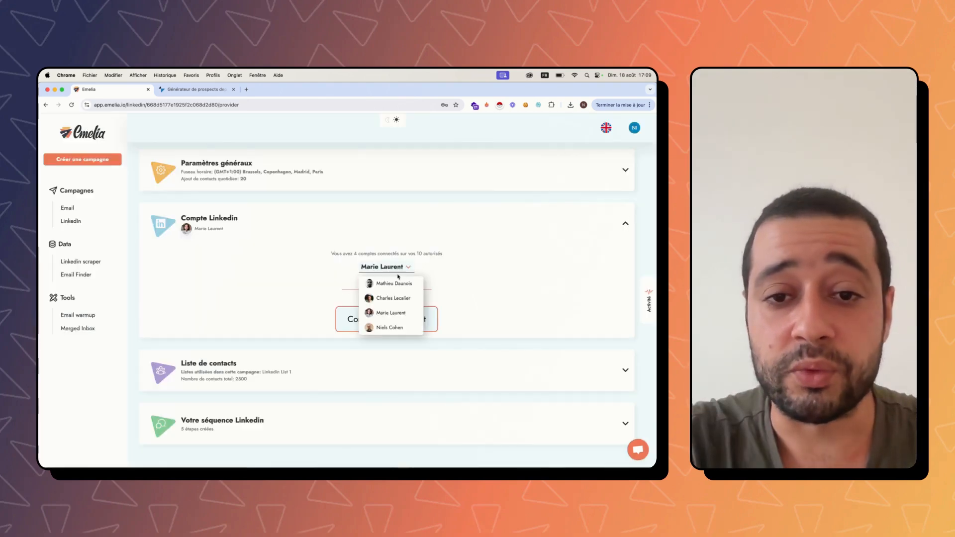
pyautogui.click(429, 273)
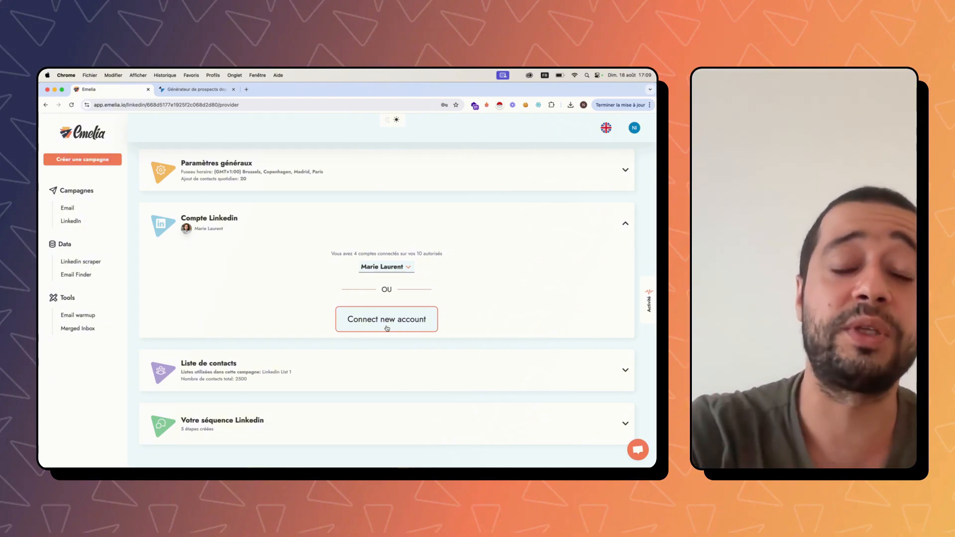
# Open the LinkedIn campaign's contact list and look through its contacts
pyautogui.click(432, 371)
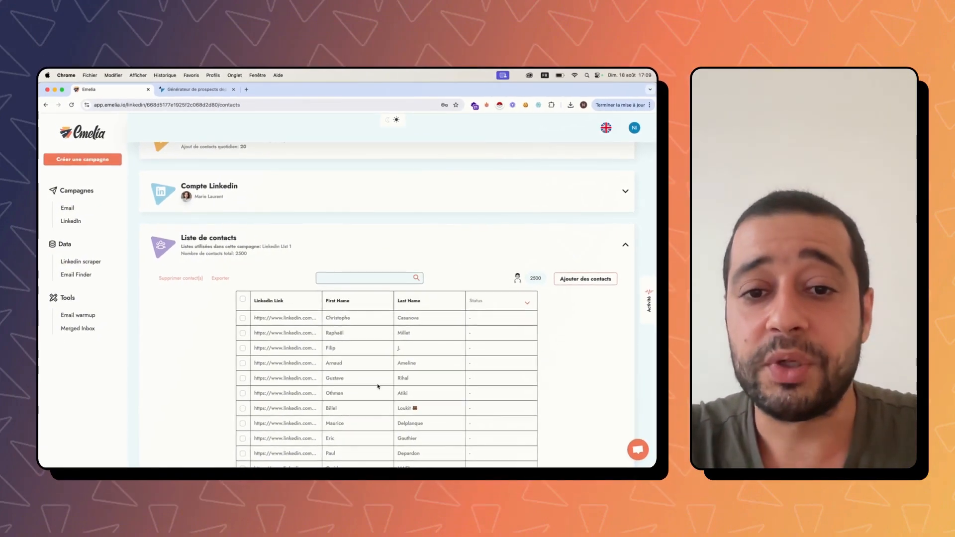
pyautogui.scroll(-2, 284, 259)
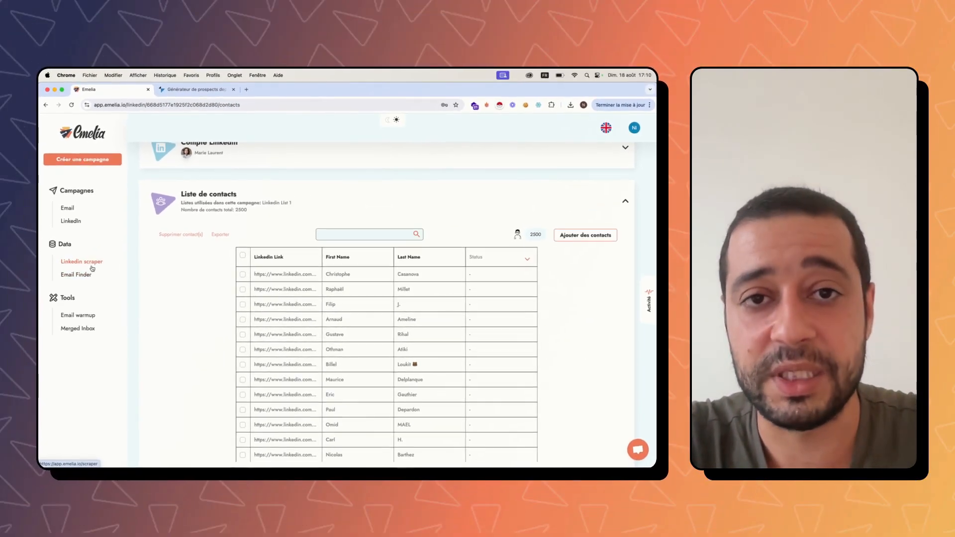
pyautogui.scroll(-5, 540, 330)
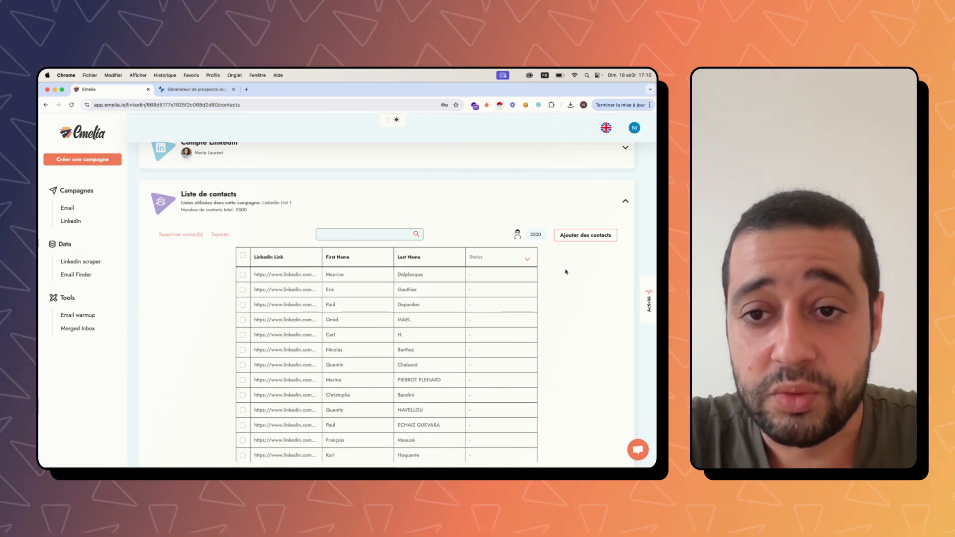
pyautogui.scroll(-3, 541, 248)
pyautogui.scroll(8, 494, 262)
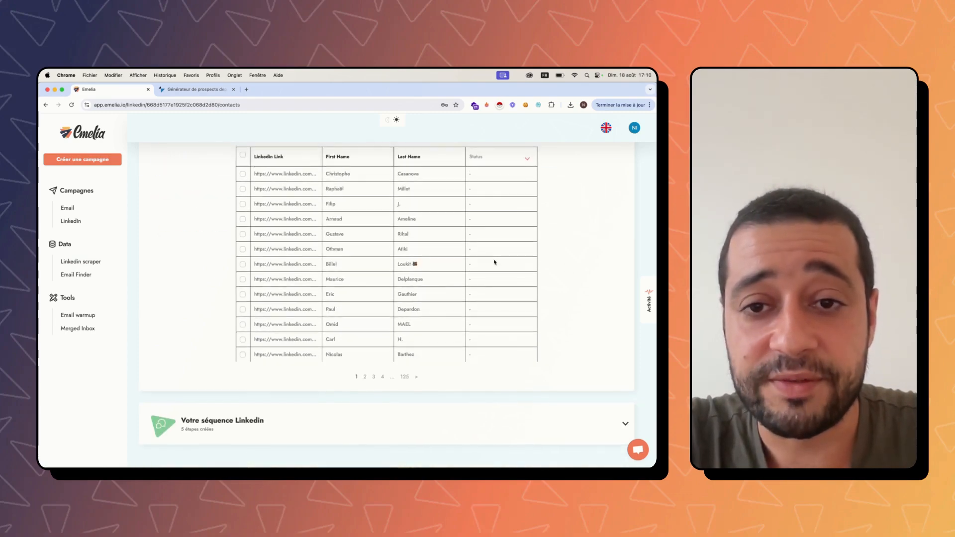
# Open the campaign's LinkedIn sequence and delete all of its existing steps
pyautogui.scroll(-4, 494, 262)
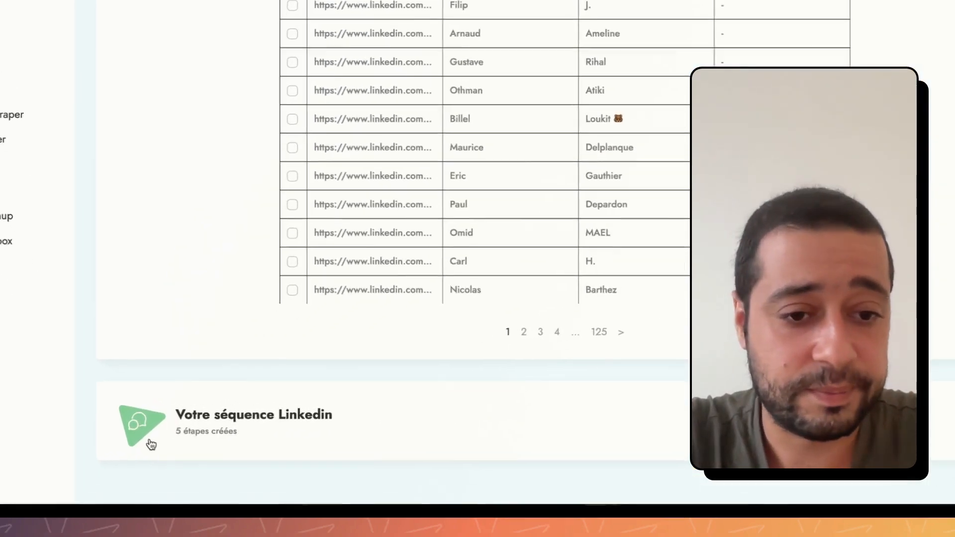
pyautogui.click(151, 445)
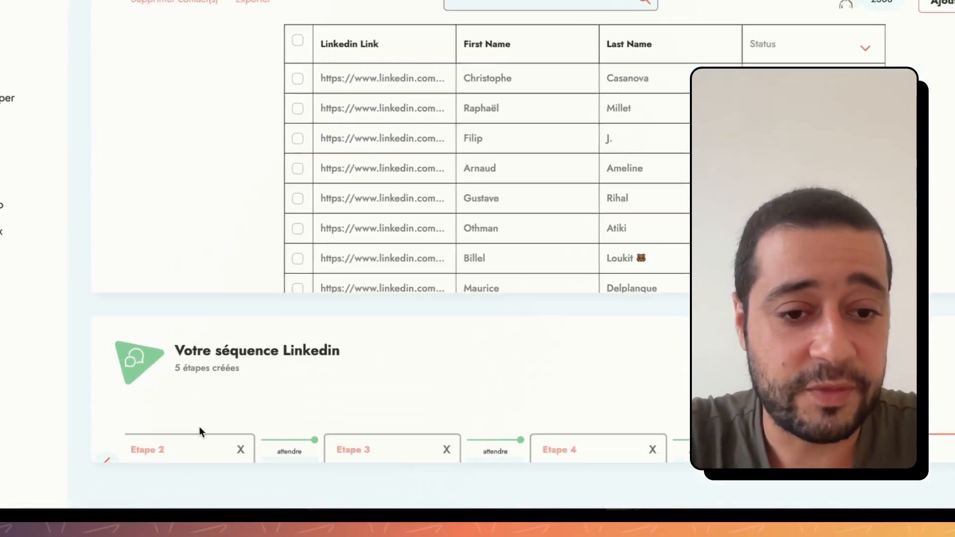
pyautogui.click(448, 358)
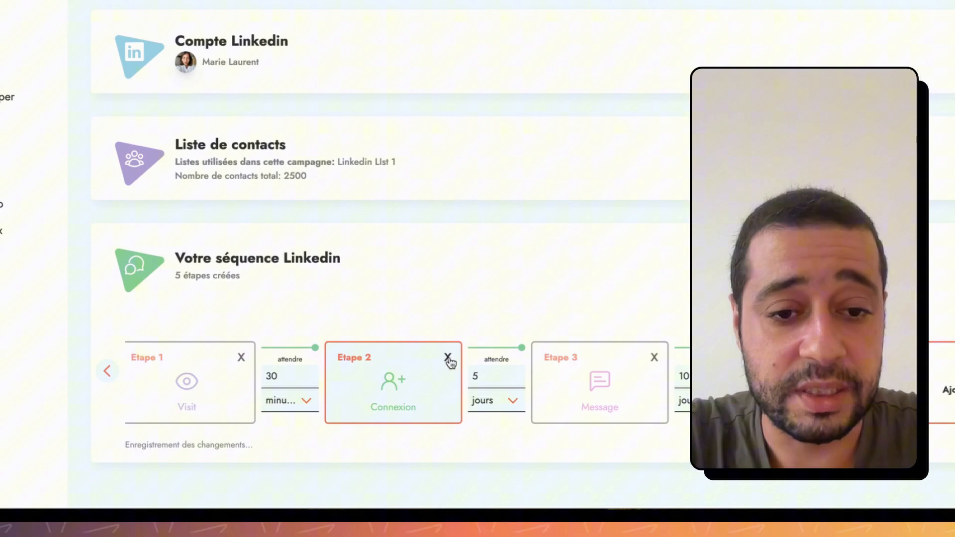
pyautogui.click(451, 358)
pyautogui.click(453, 360)
pyautogui.click(249, 358)
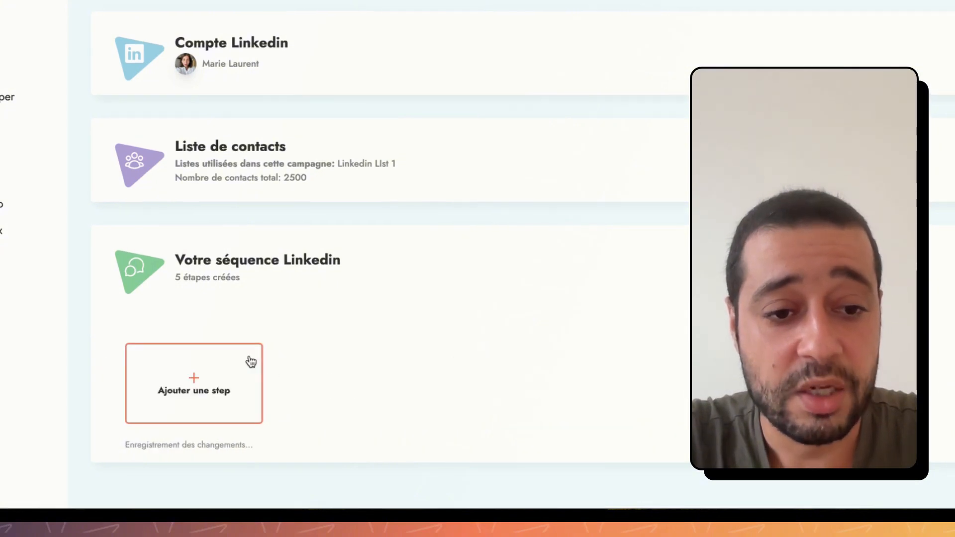
# Add a Visit step followed by a Connexion step to the emptied LinkedIn sequence
pyautogui.click(219, 387)
pyautogui.click(308, 149)
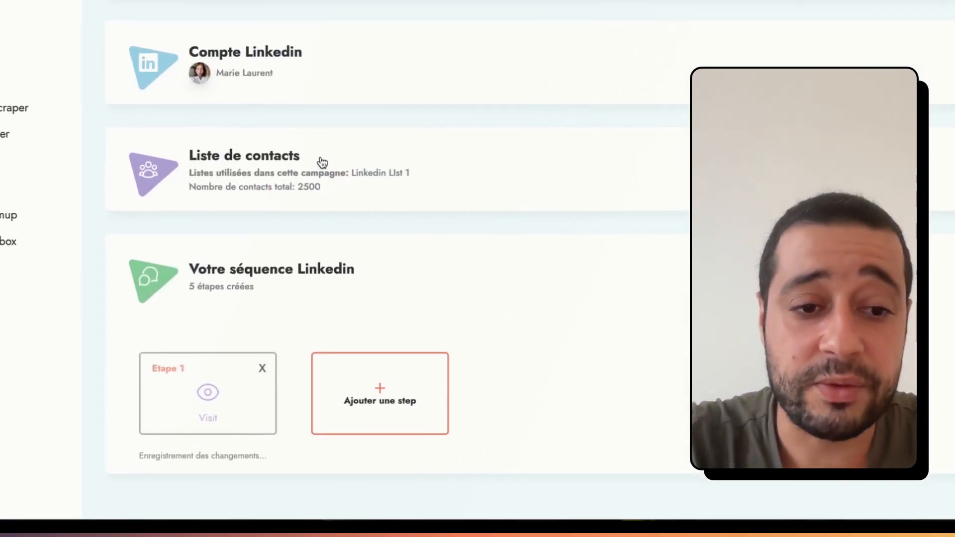
pyautogui.click(318, 448)
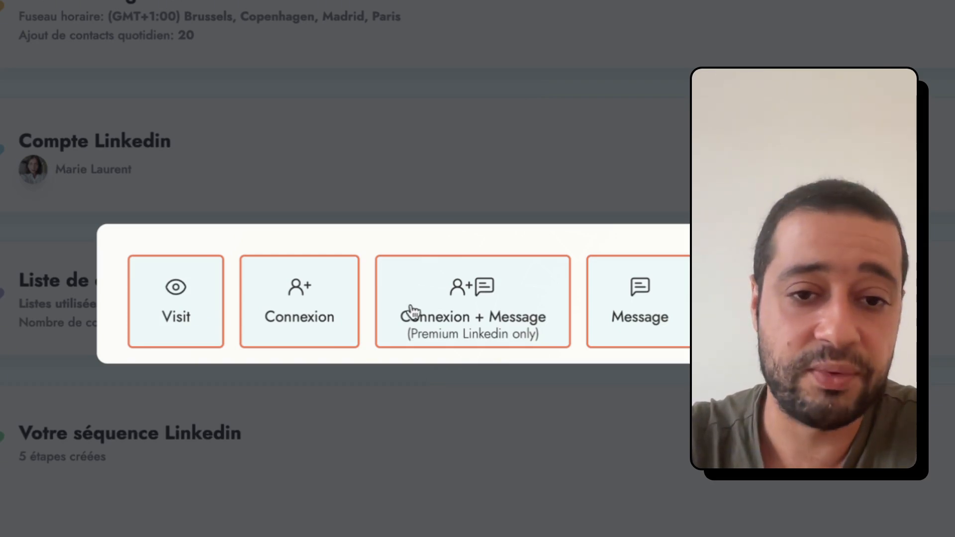
pyautogui.click(319, 317)
# Add a Message step reading "Hello {{ firstName }}," followed by blank lines, and save it
pyautogui.click(487, 401)
pyautogui.click(433, 194)
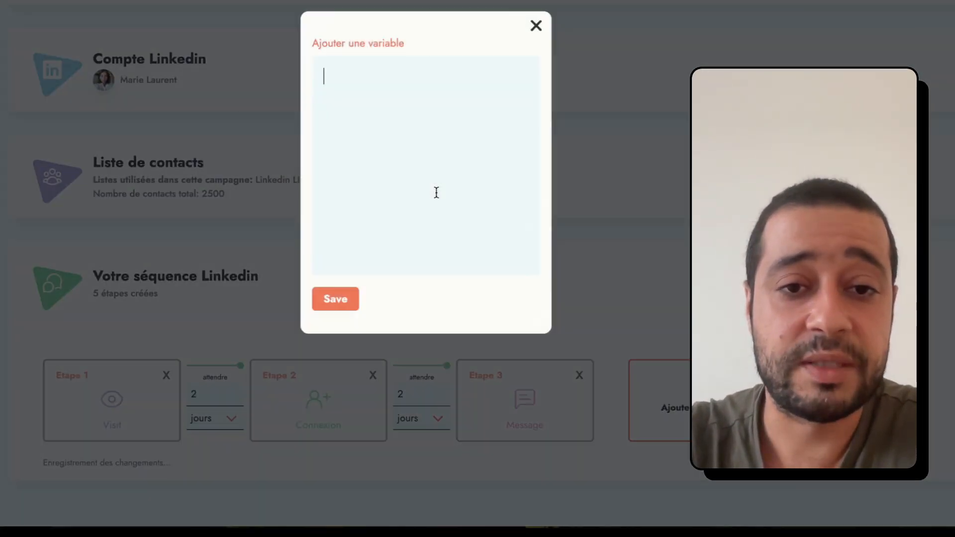
pyautogui.write('Hello {{')
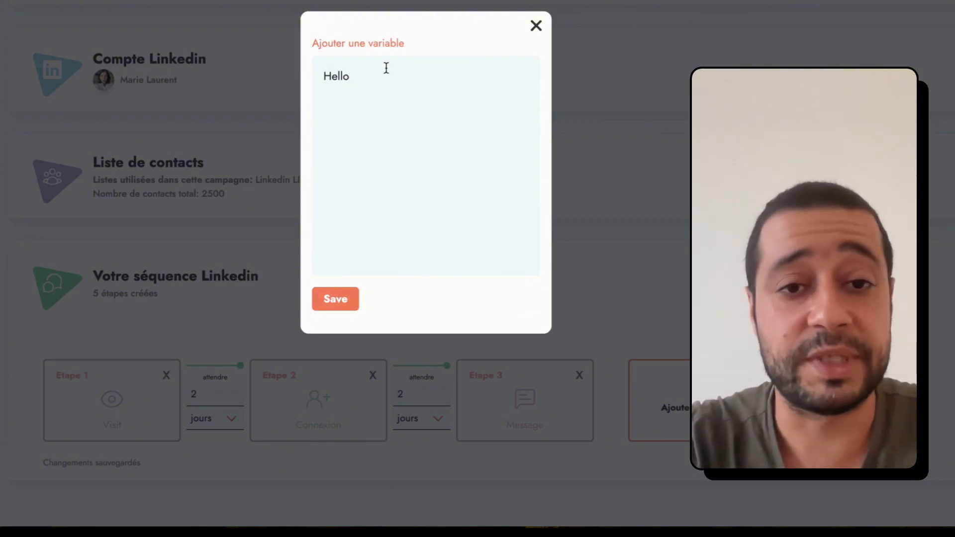
pyautogui.click(375, 96)
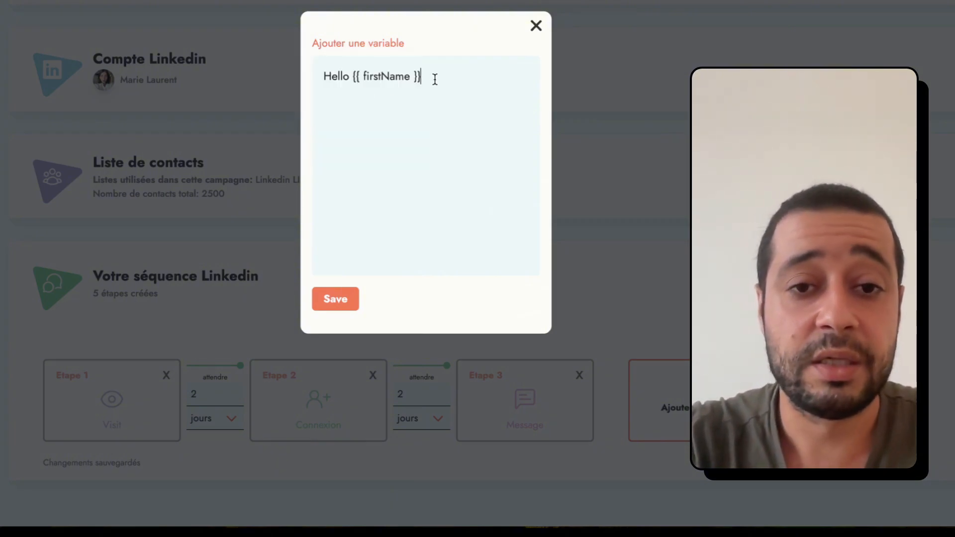
pyautogui.write(',')
pyautogui.press('Return')
pyautogui.press('Return')
pyautogui.press('Return')
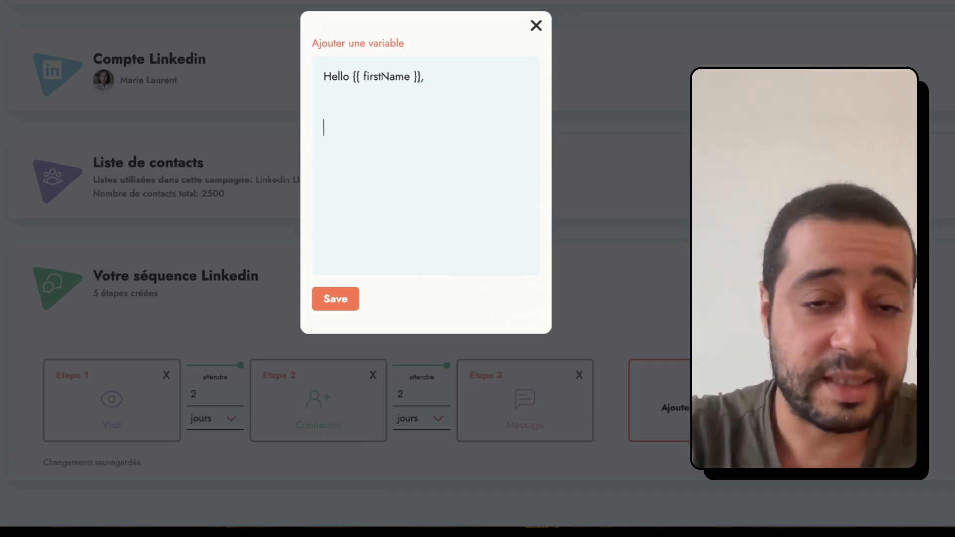
pyautogui.click(332, 303)
# Add two more Message steps with blank text to the end of the LinkedIn sequence
pyautogui.click(668, 415)
pyautogui.click(363, 207)
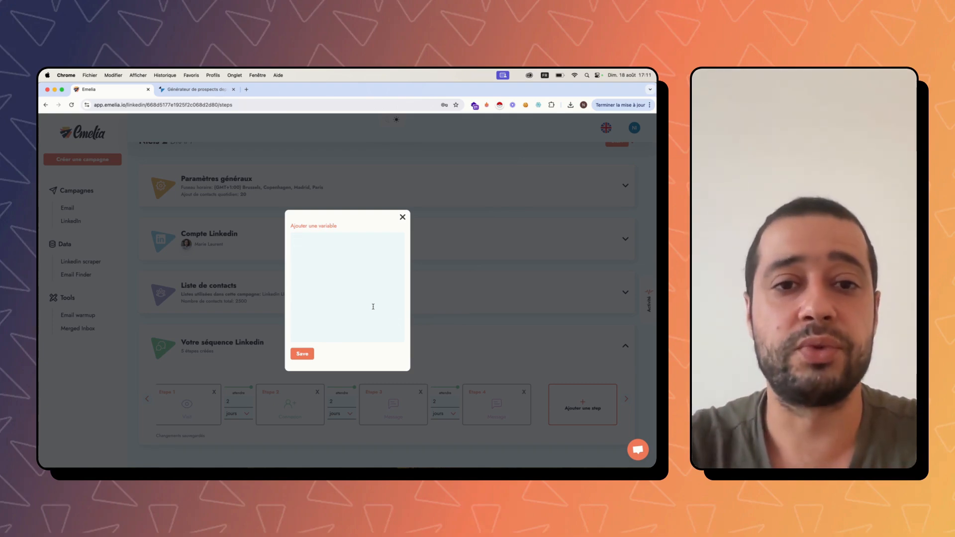
pyautogui.click(303, 355)
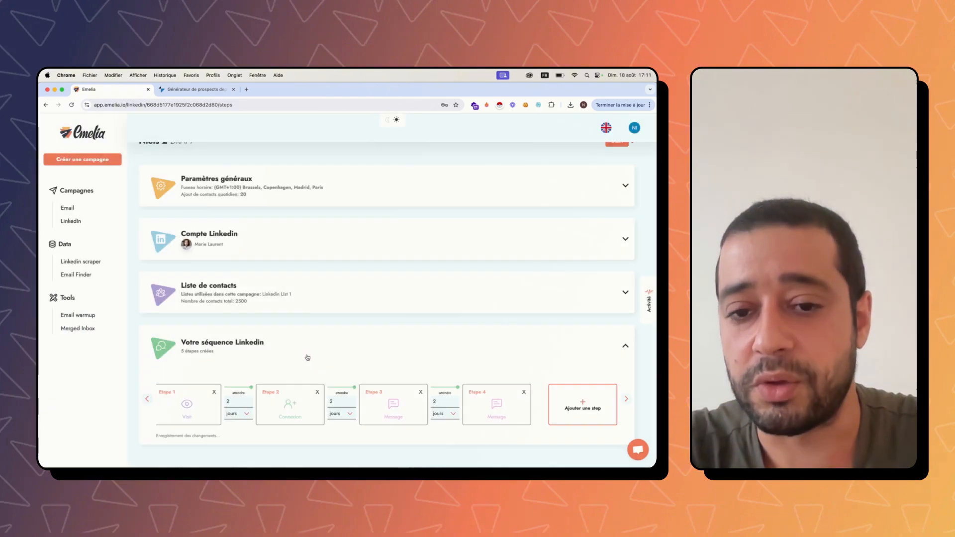
pyautogui.click(576, 404)
pyautogui.click(353, 304)
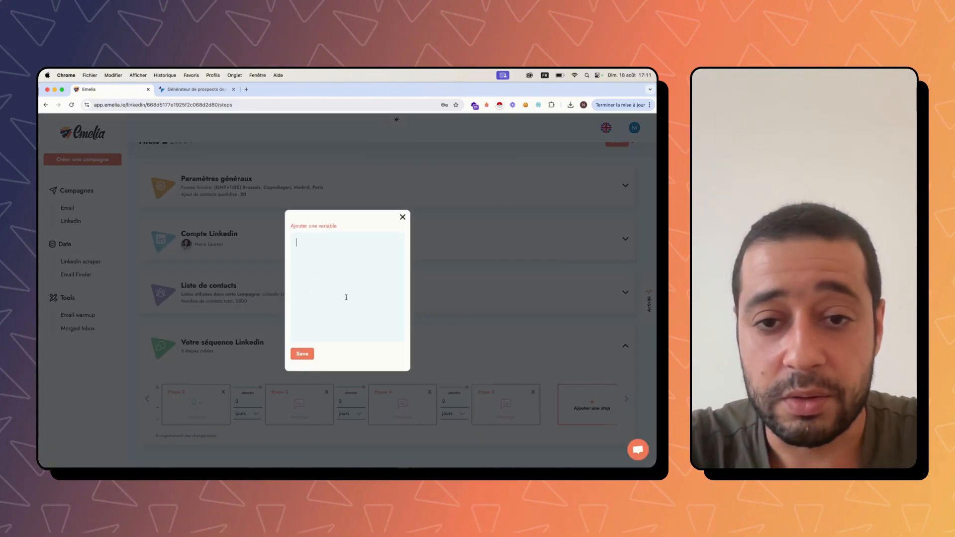
pyautogui.click(404, 219)
# Add a Like step followed by a second Visit step at the end of the sequence
pyautogui.click(580, 401)
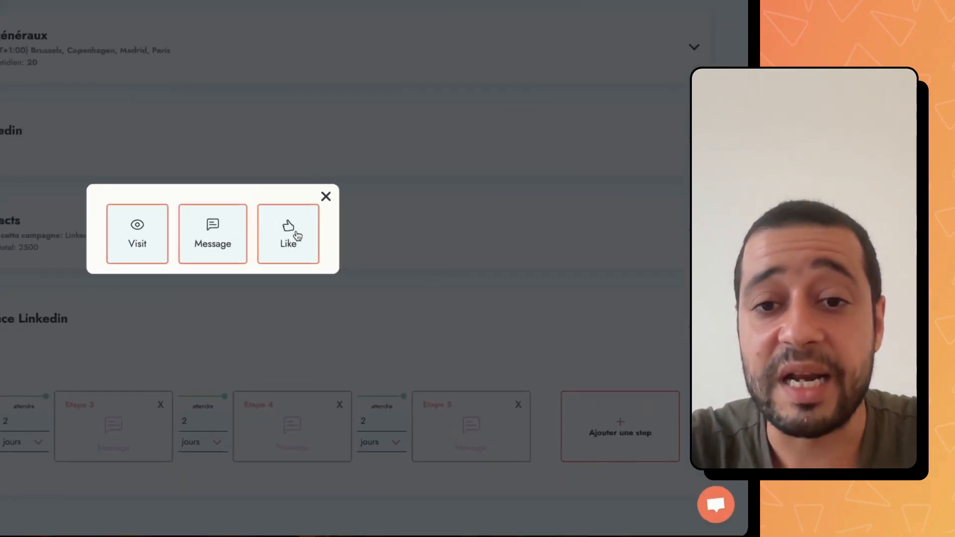
pyautogui.click(392, 293)
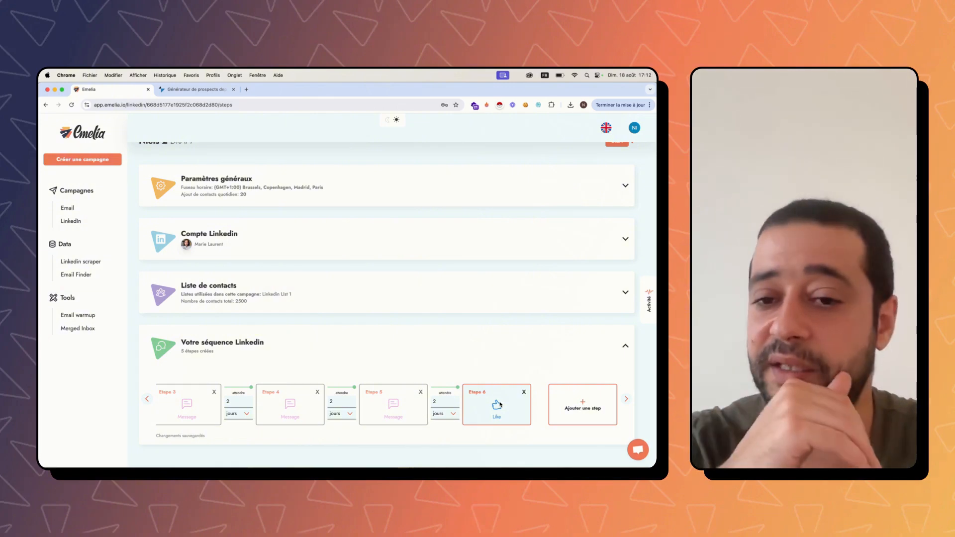
pyautogui.click(583, 402)
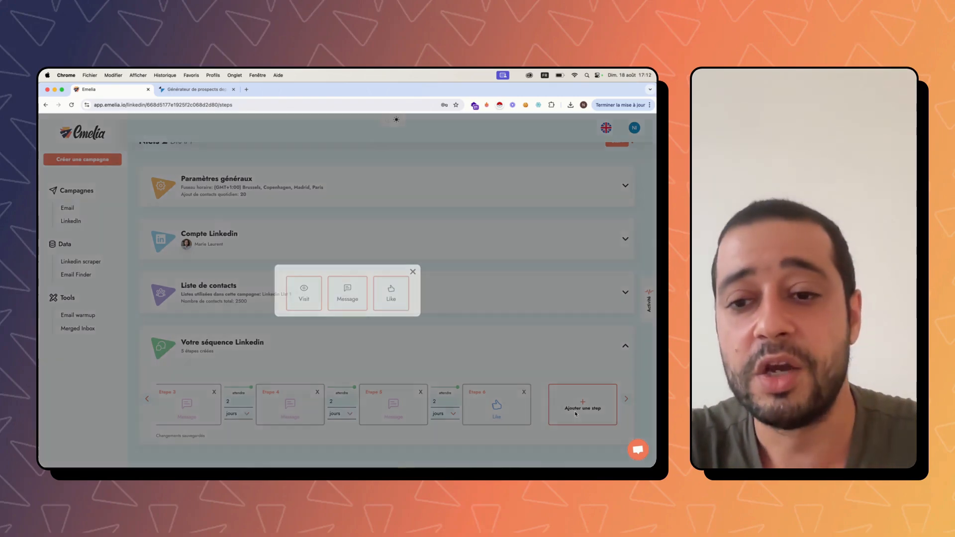
pyautogui.click(313, 295)
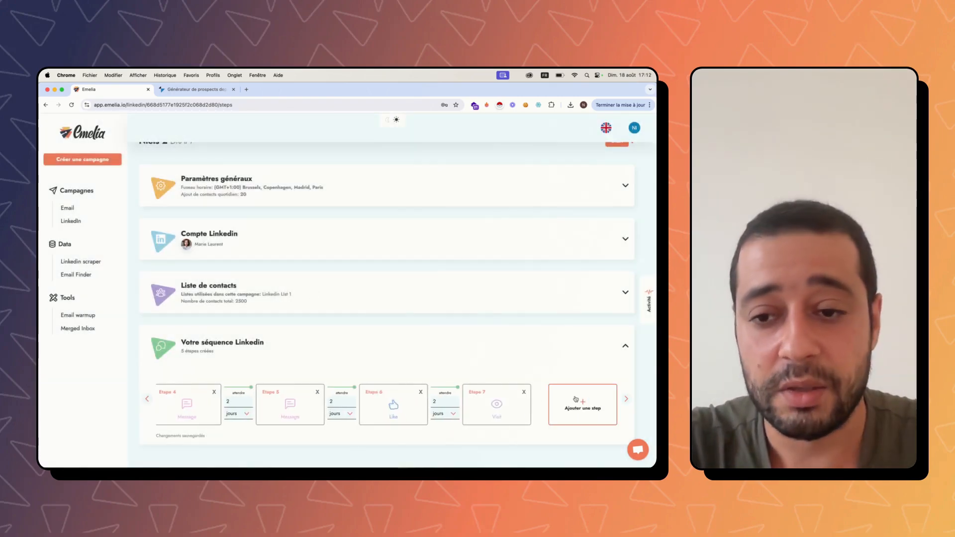
# Add a closing Message step with a short placeholder text and save it
pyautogui.click(575, 399)
pyautogui.click(342, 290)
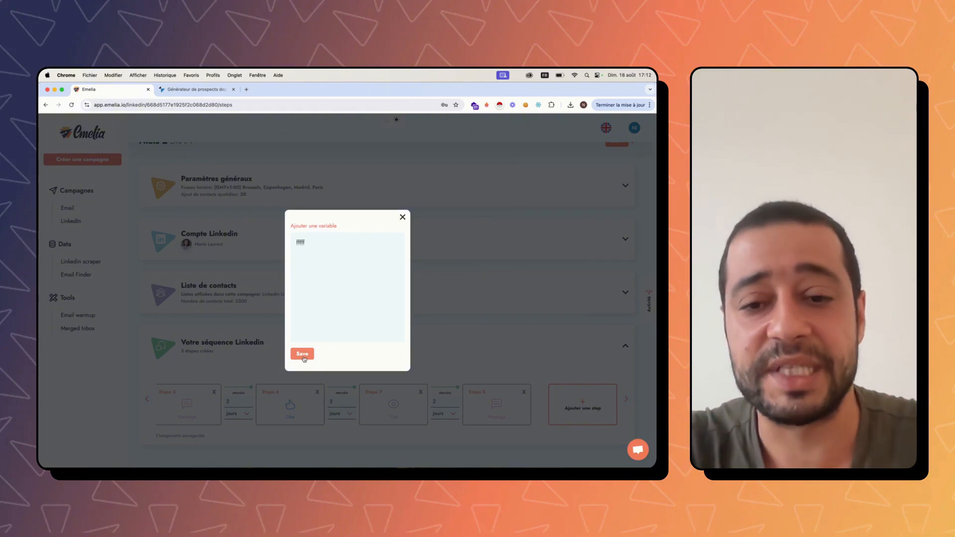
pyautogui.click(302, 355)
# Set the waiting time between the first two Message steps (steps 3 and 4) to 4 days
pyautogui.hscroll(-6, 398, 417)
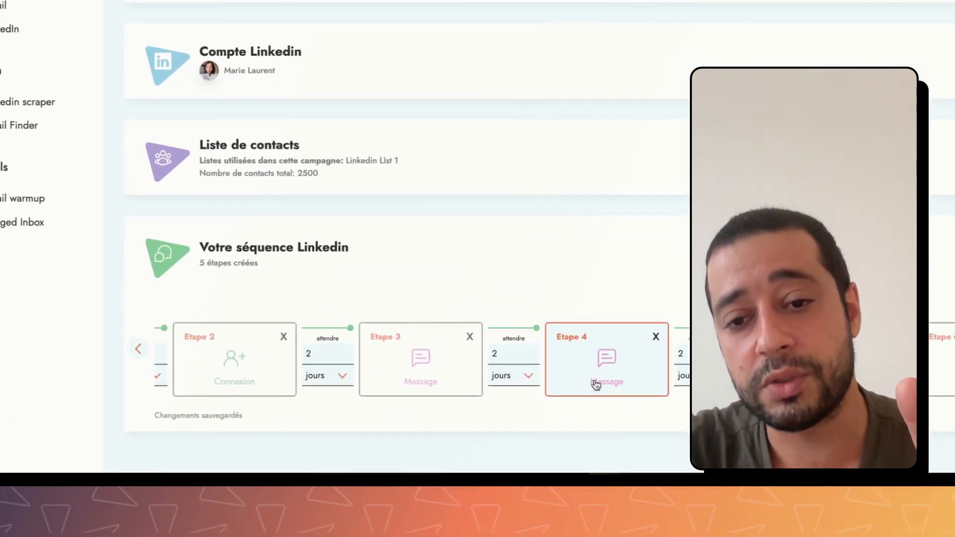
pyautogui.doubleClick(511, 354)
pyautogui.write('04')
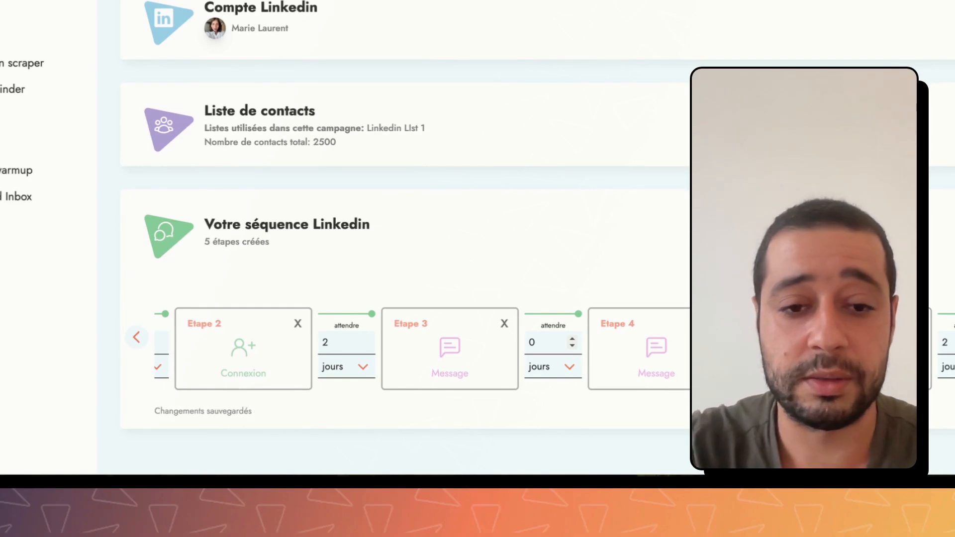
# Set the waiting time between the first Visit step and the Connexion step to 10 minutes
pyautogui.hscroll(-2, 420, 353)
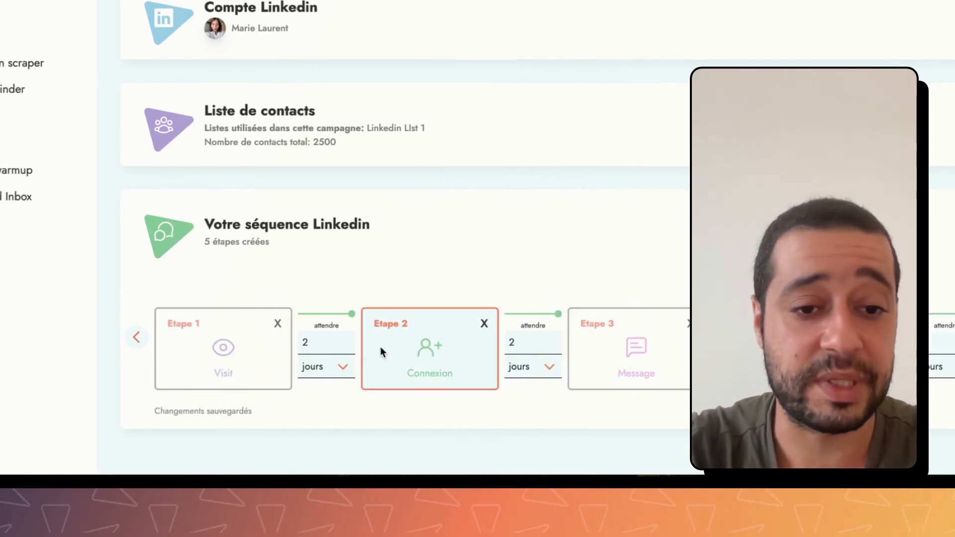
pyautogui.doubleClick(320, 343)
pyautogui.write('0')
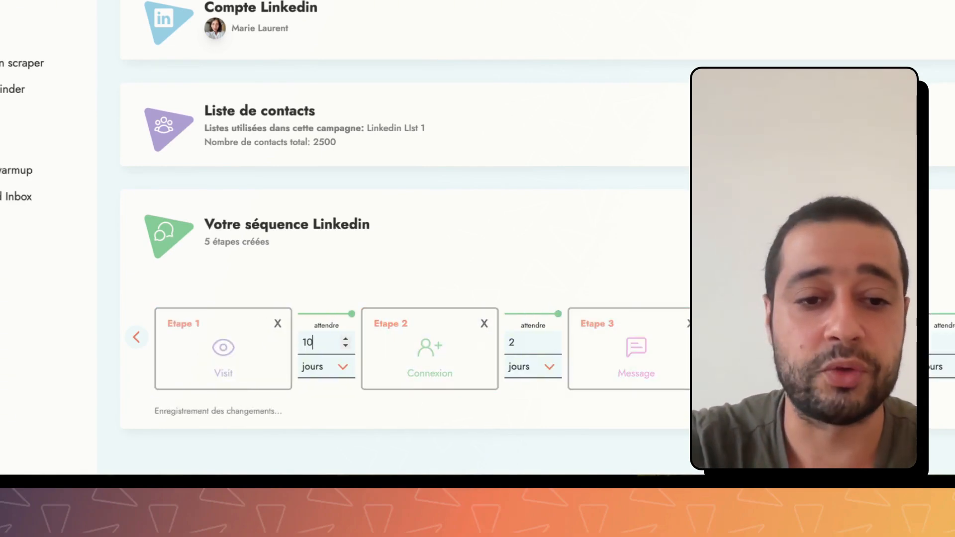
pyautogui.click(328, 367)
pyautogui.click(347, 397)
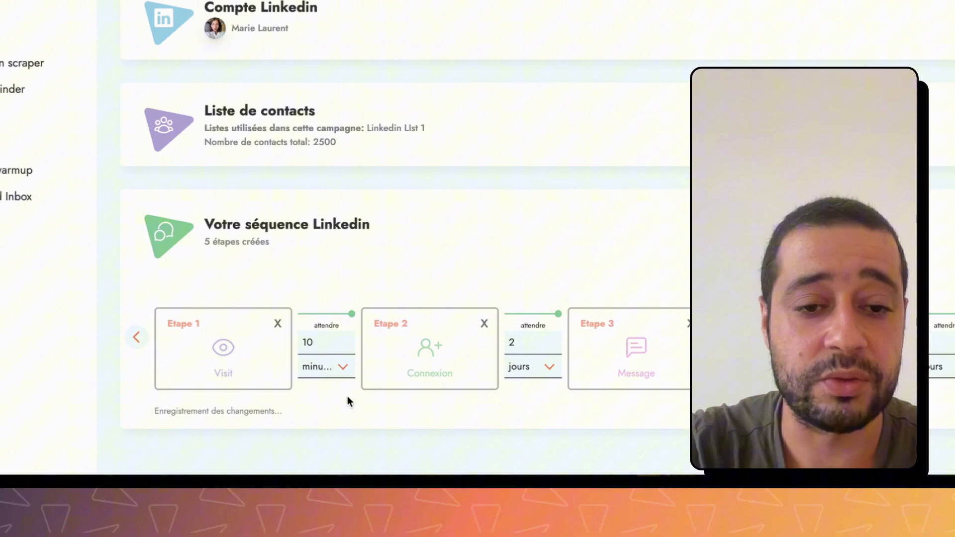
# Set the waiting time between the Connexion step and the first Message step to 1 hour
pyautogui.doubleClick(532, 352)
pyautogui.write('0')
pyautogui.click(530, 367)
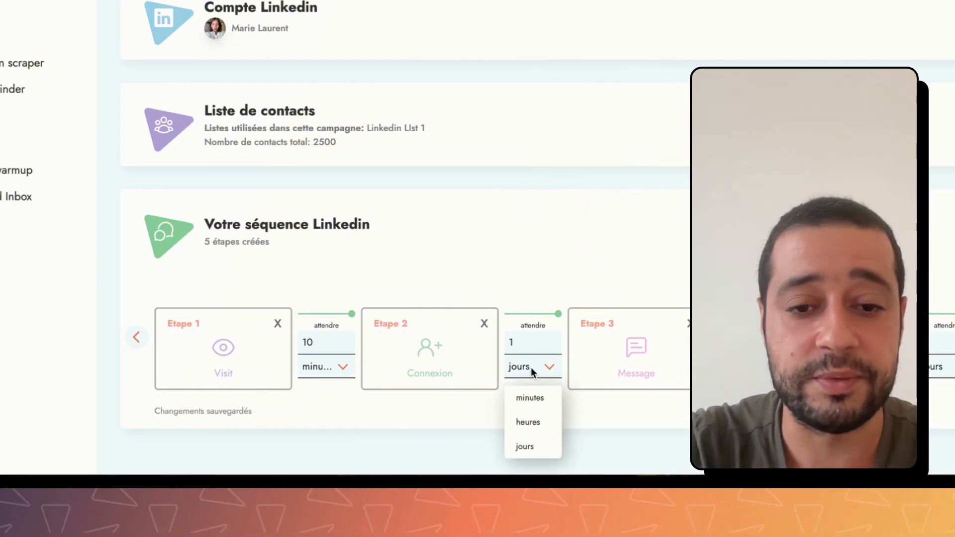
pyautogui.click(540, 426)
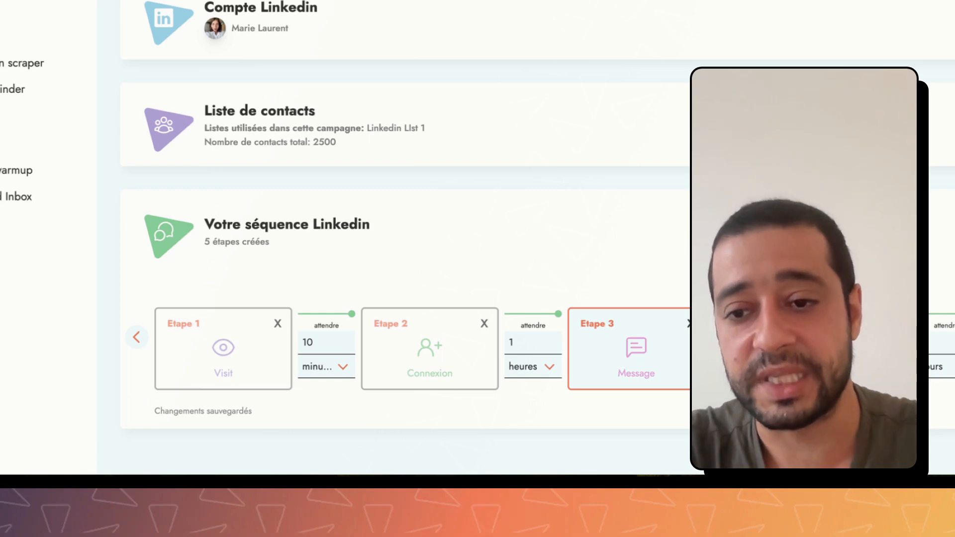
# Look over the last sequence steps, and expand the campaign statistics to examine visits, invitations, messages sent and replies
pyautogui.hscroll(5, 621, 356)
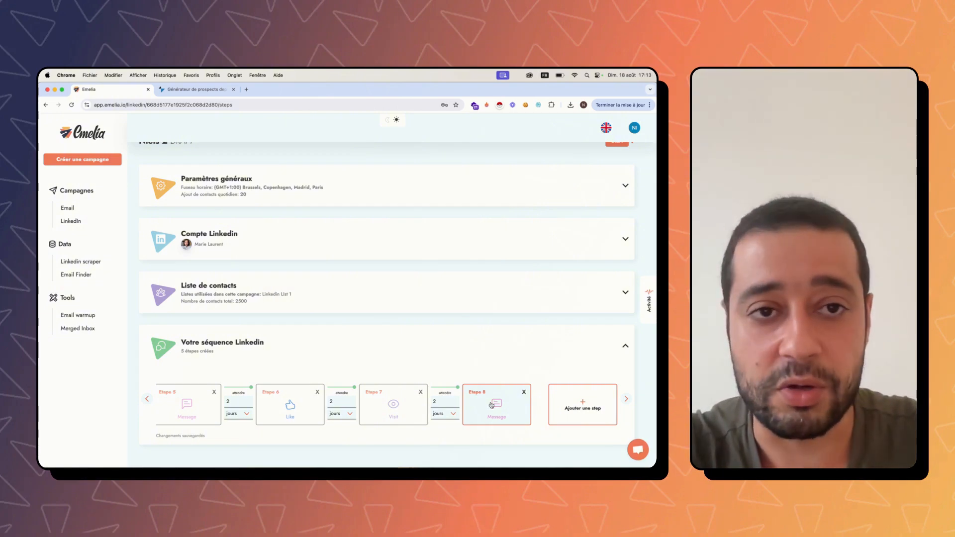
pyautogui.scroll(2, 464, 349)
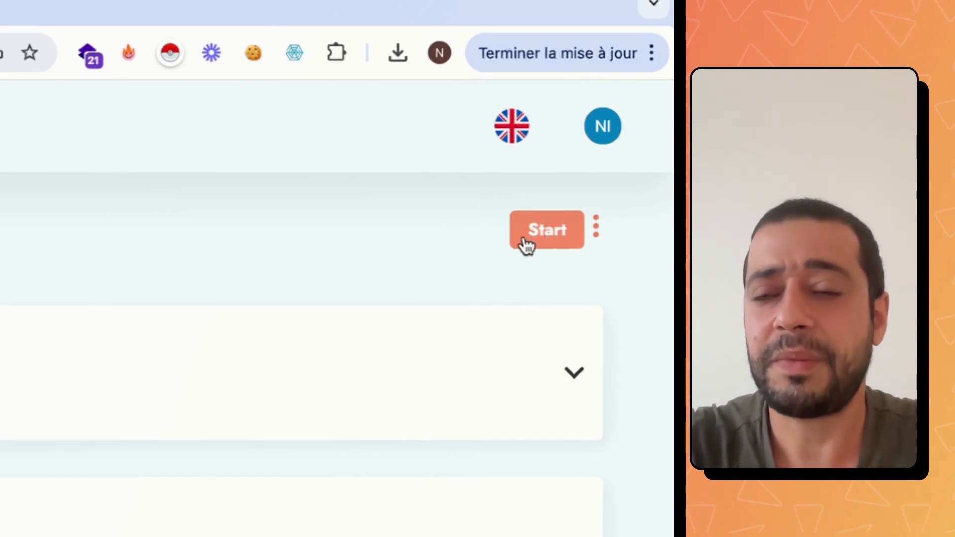
pyautogui.click(412, 153)
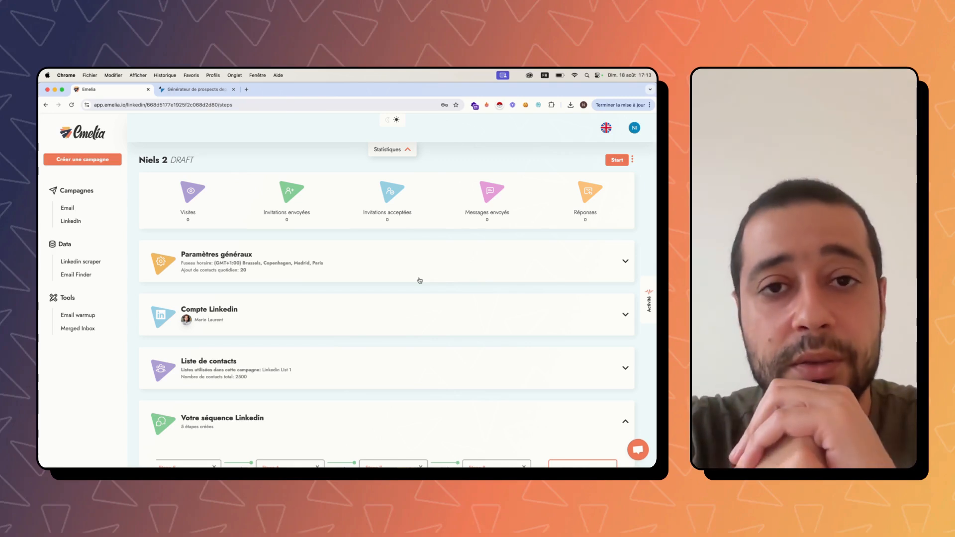
pyautogui.scroll(-3, 420, 281)
pyautogui.scroll(3, 450, 367)
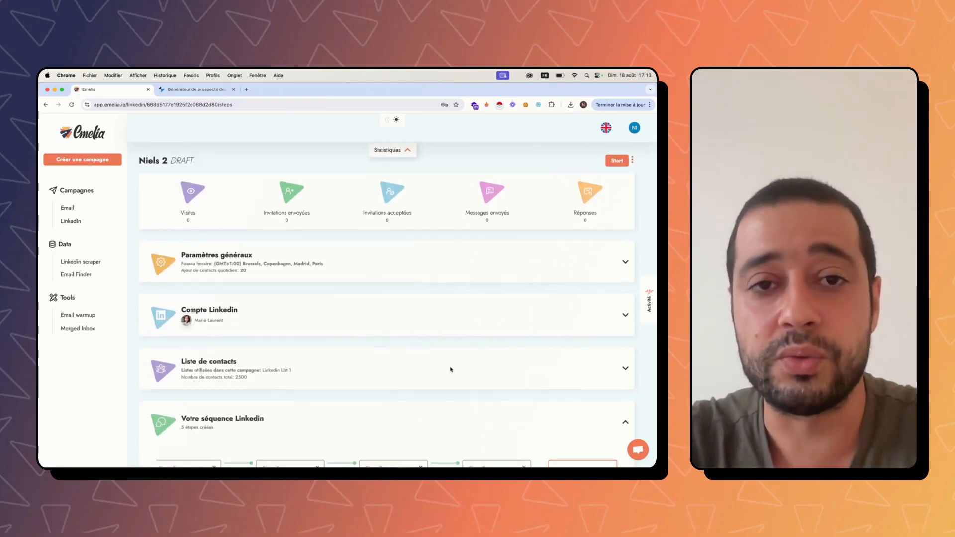